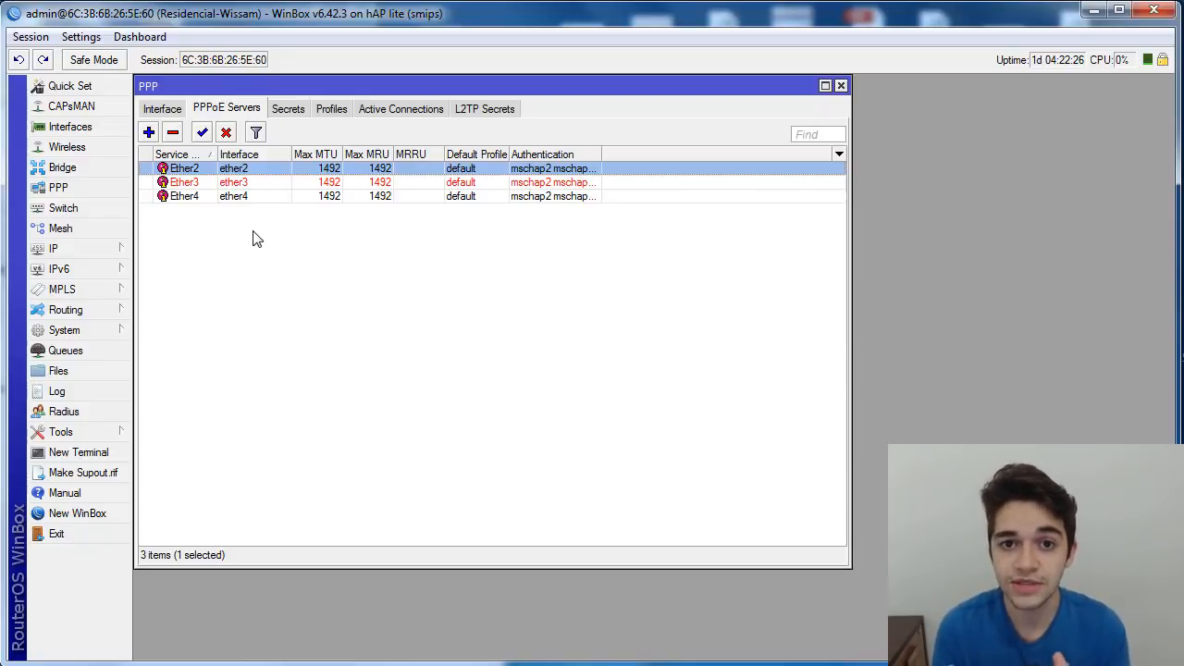
Step: Review the PPPoE server entries for ether2, ether3 and ether4
{"action": "left_click", "coordinate": [214, 184]}
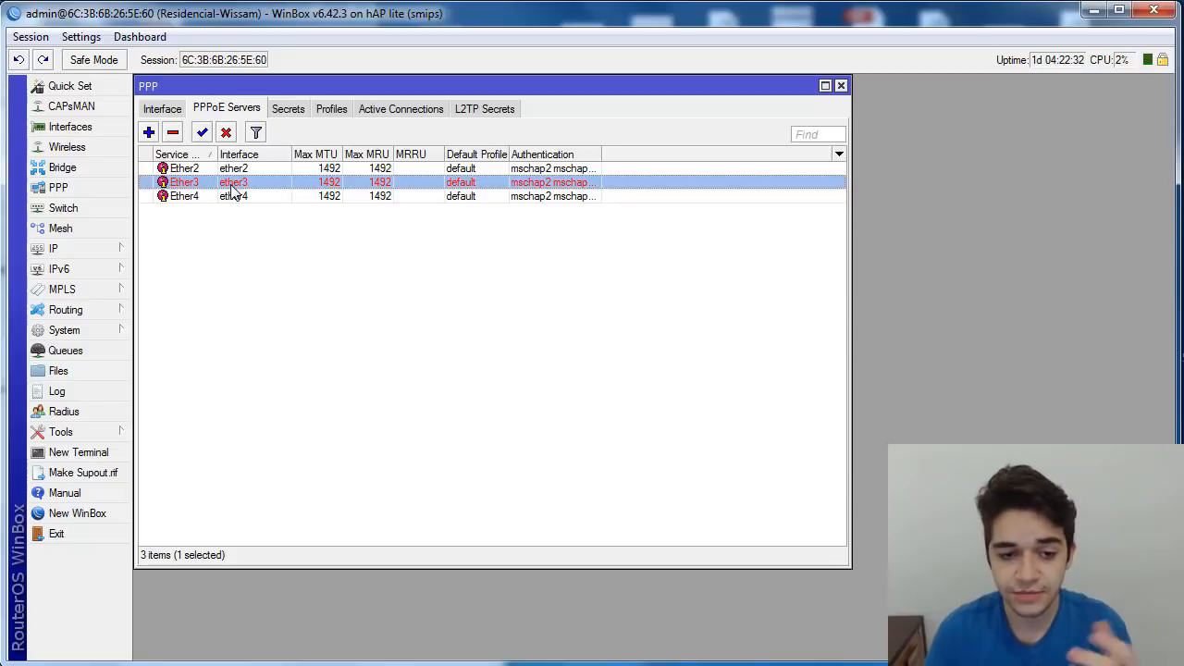
{"action": "left_click", "coordinate": [216, 229]}
{"action": "left_click", "coordinate": [205, 171]}
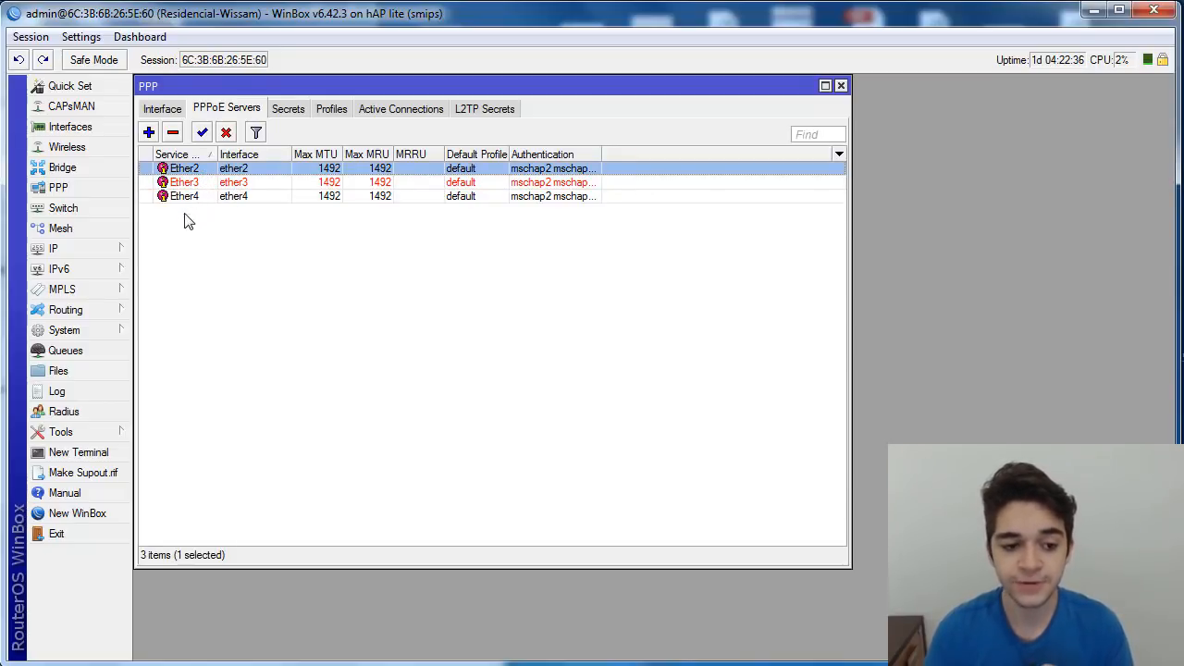
{"action": "left_click", "coordinate": [183, 241]}
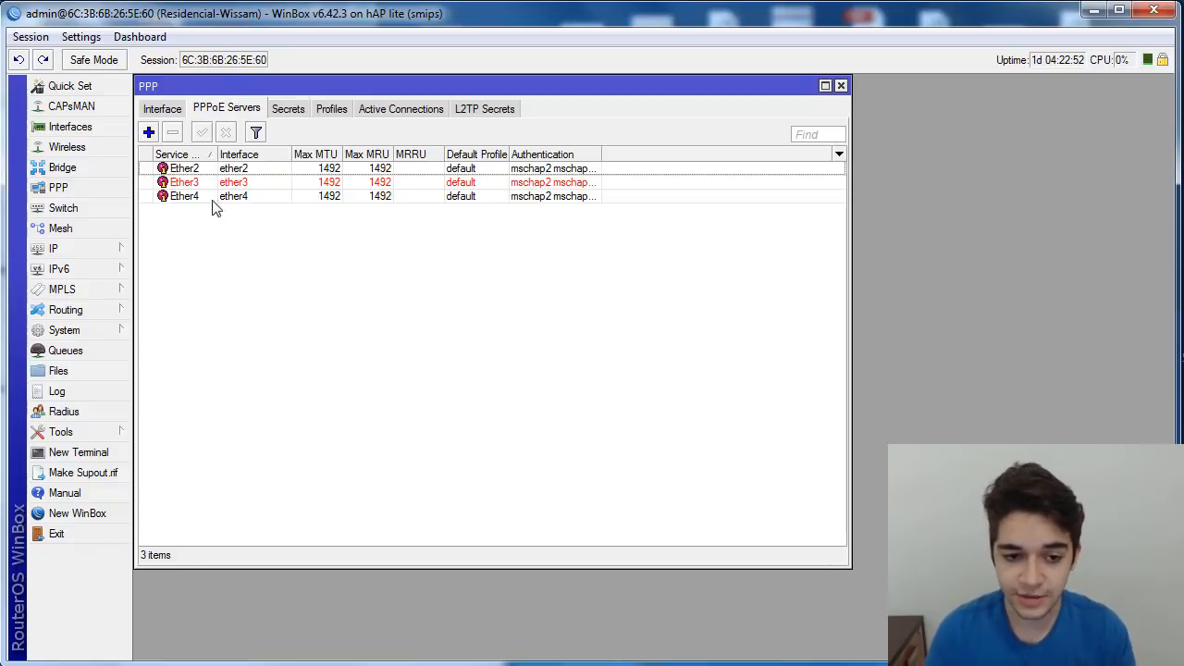
{"action": "left_click", "coordinate": [212, 172]}
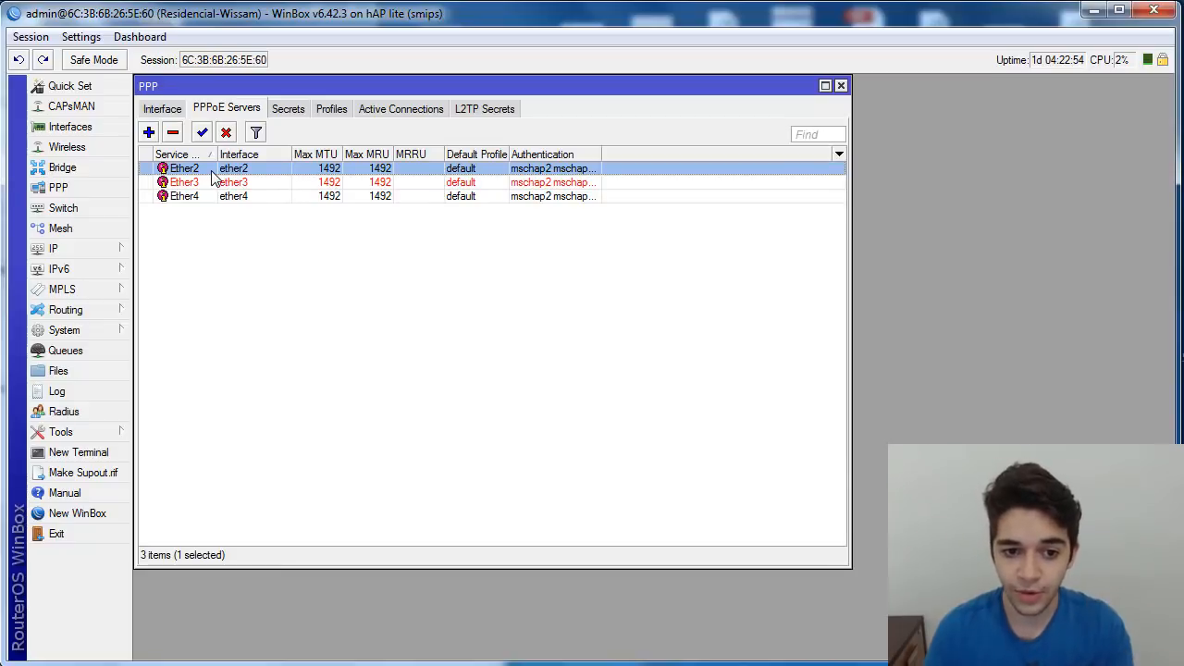
{"action": "left_click", "coordinate": [211, 183]}
{"action": "left_click", "coordinate": [208, 197]}
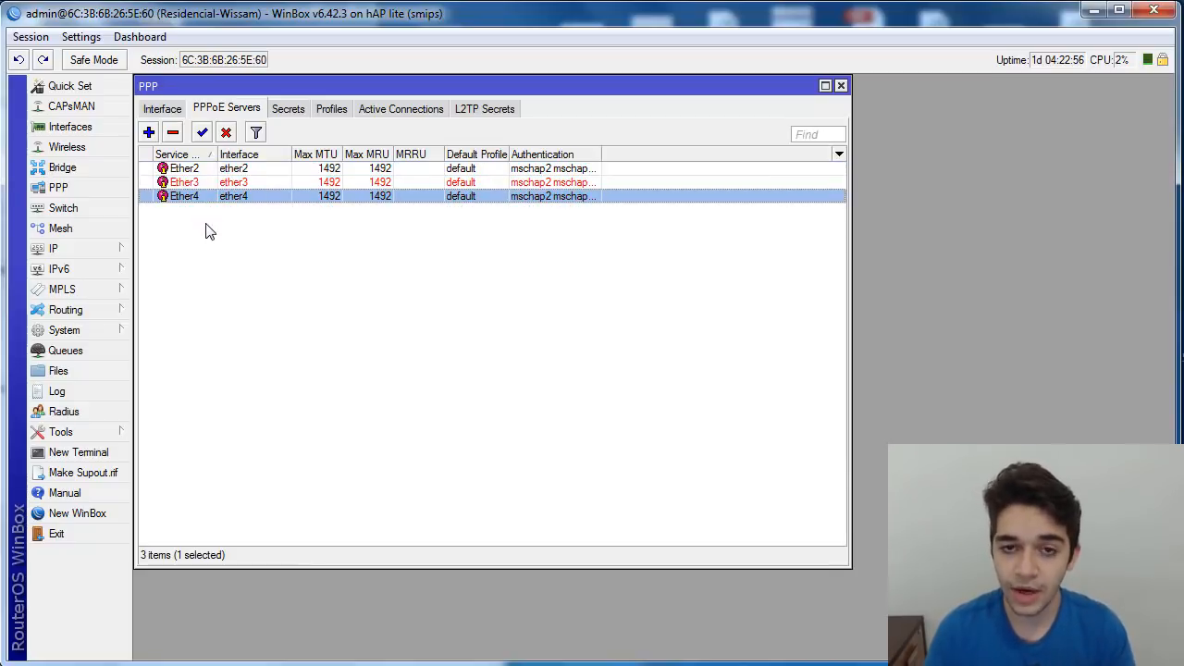
{"action": "left_click", "coordinate": [206, 231]}
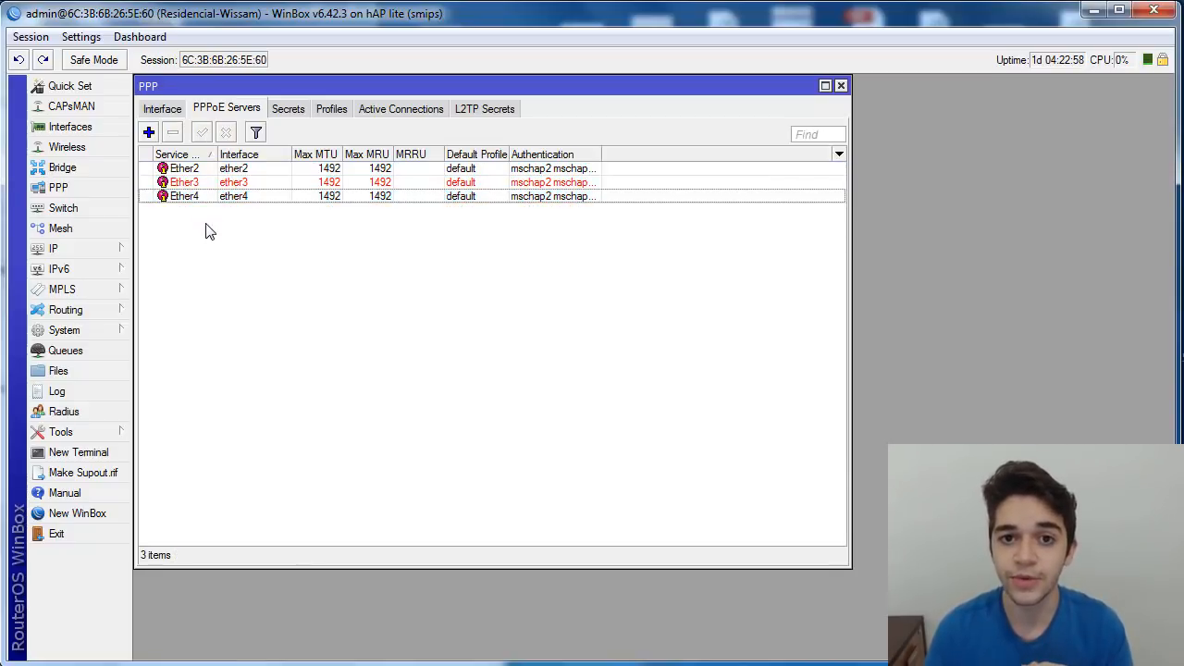
Step: Open the router's IP address list and review the addresses assigned to ether2, ether3 and ether4
{"action": "left_click", "coordinate": [87, 253]}
{"action": "left_click", "coordinate": [185, 295]}
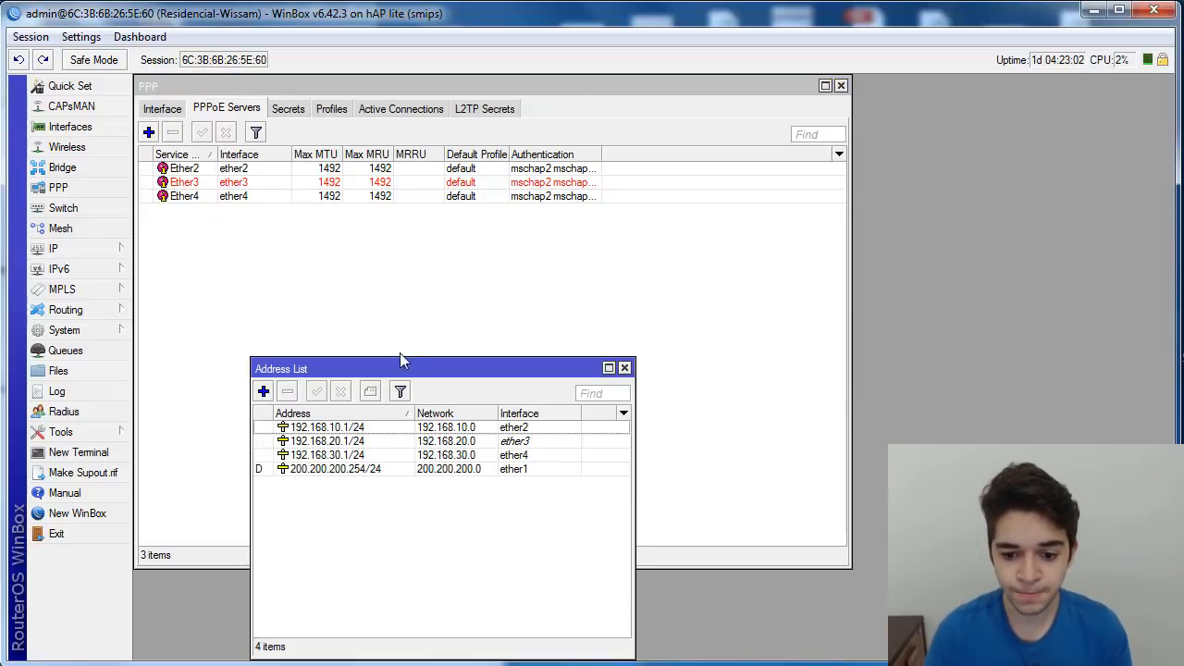
{"action": "left_click_drag", "start_coordinate": [400, 368], "coordinate": [317, 252]}
{"action": "left_click", "coordinate": [350, 314]}
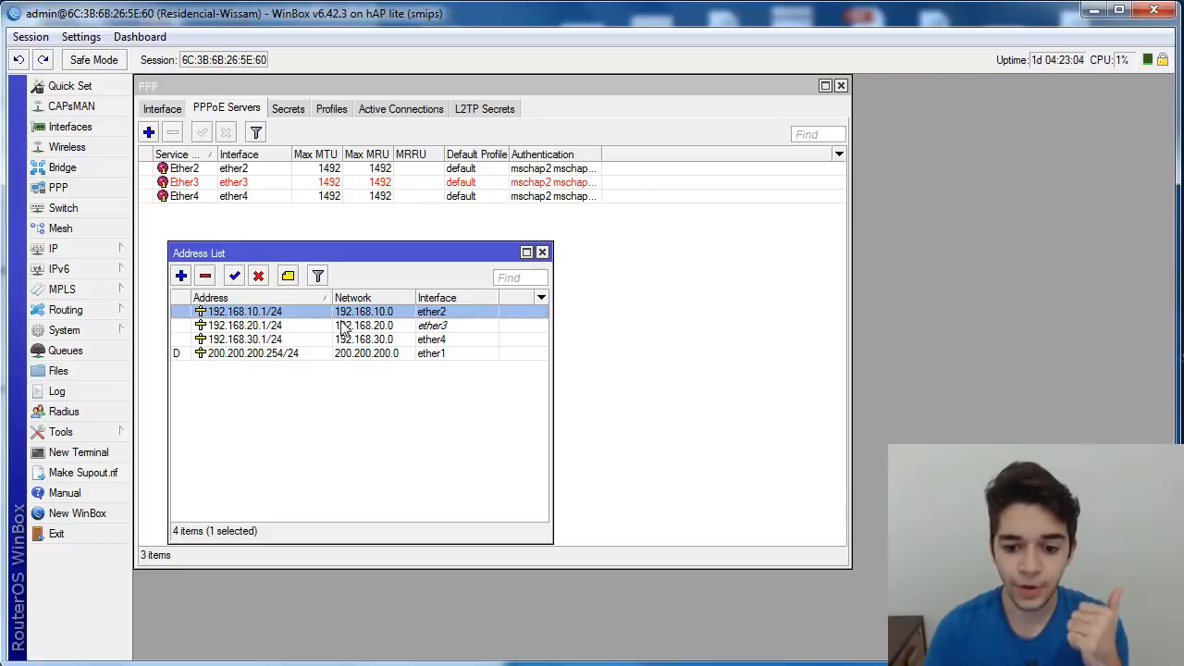
{"action": "left_click", "coordinate": [331, 325]}
{"action": "left_click", "coordinate": [323, 341]}
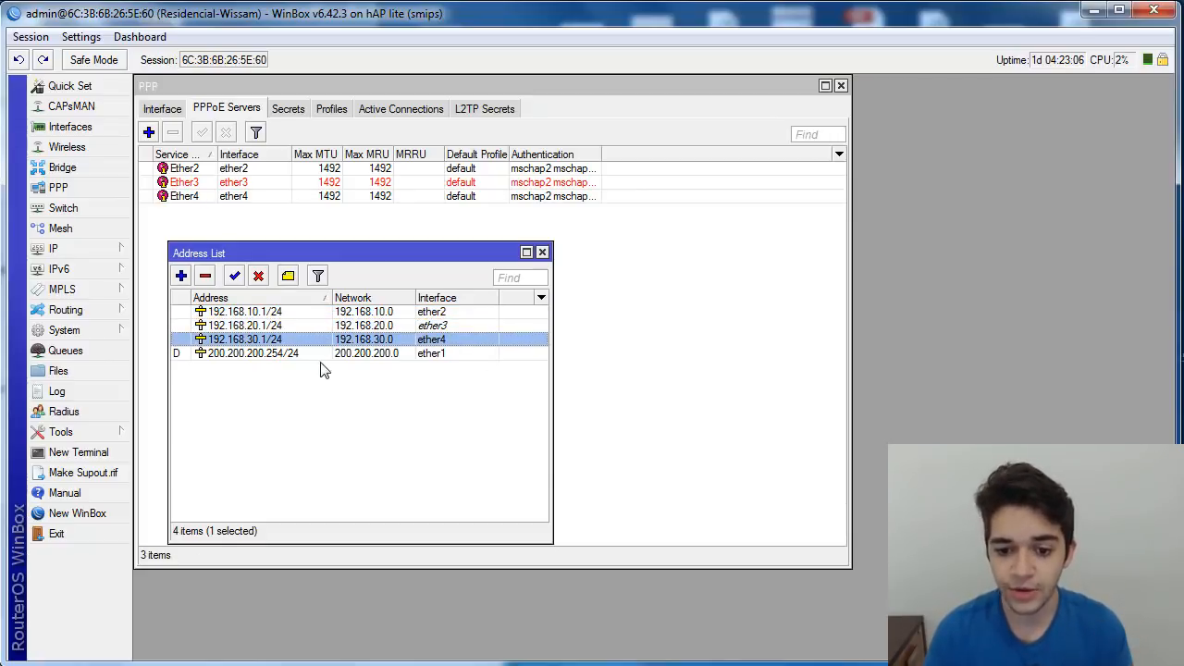
{"action": "left_click", "coordinate": [304, 407]}
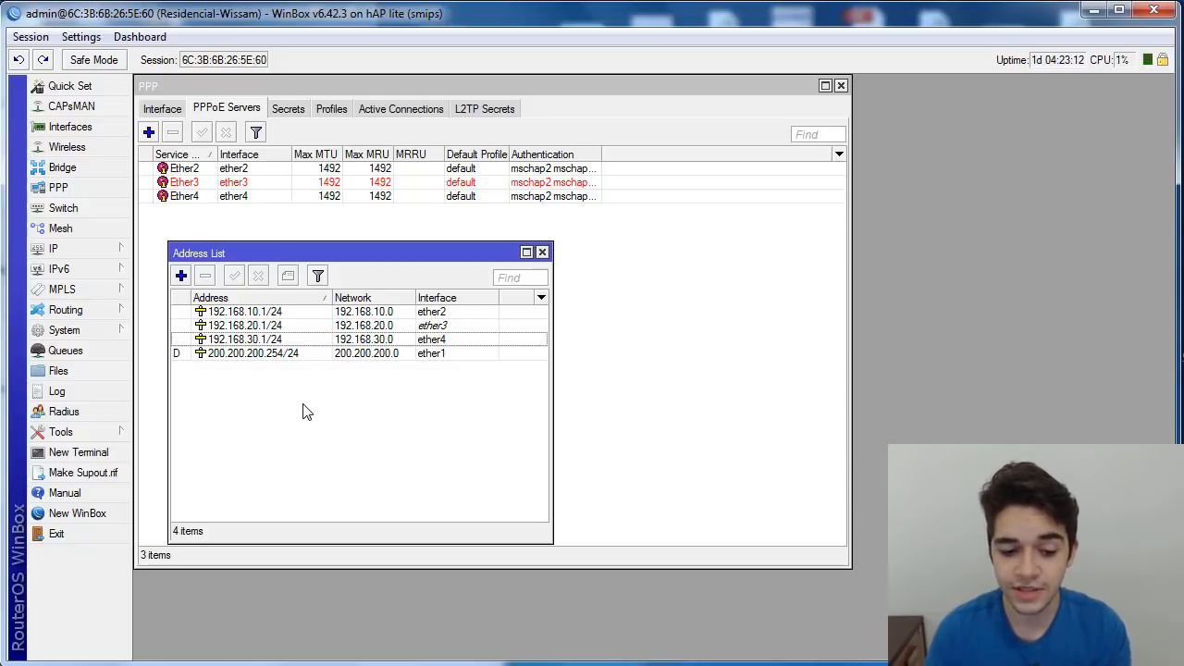
Step: Move the address list clear of the PPPoE server entries and reconnect to the router with the saved login
{"action": "left_click_drag", "start_coordinate": [271, 256], "coordinate": [244, 277]}
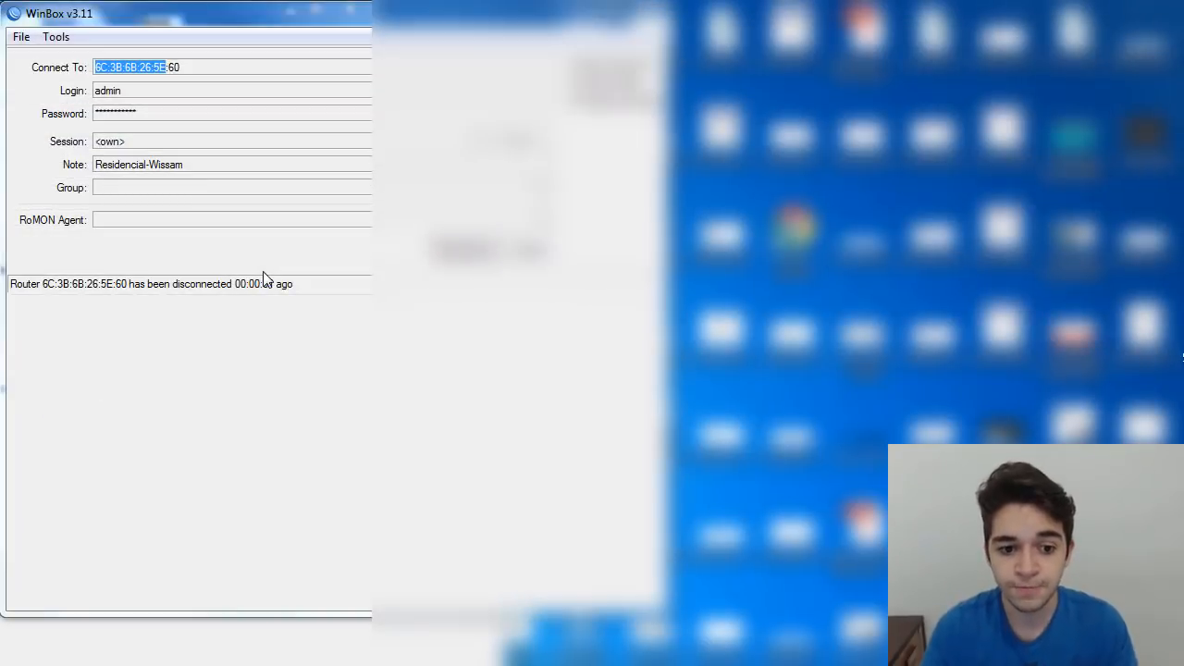
{"action": "left_click", "coordinate": [464, 256]}
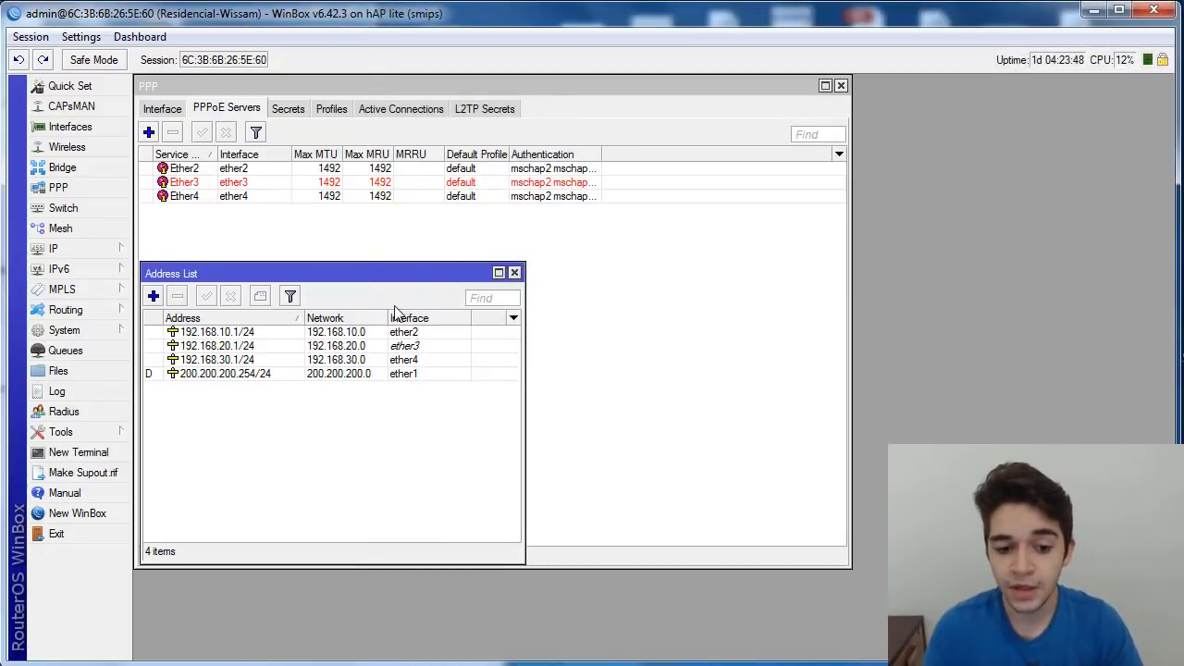
Step: Compare the 192.168.10.1/24, 192.168.20.1/24 and 192.168.30.1/24 entries and their interfaces in the address list
{"action": "left_click", "coordinate": [235, 361]}
{"action": "left_click", "coordinate": [238, 347]}
{"action": "left_click", "coordinate": [239, 333]}
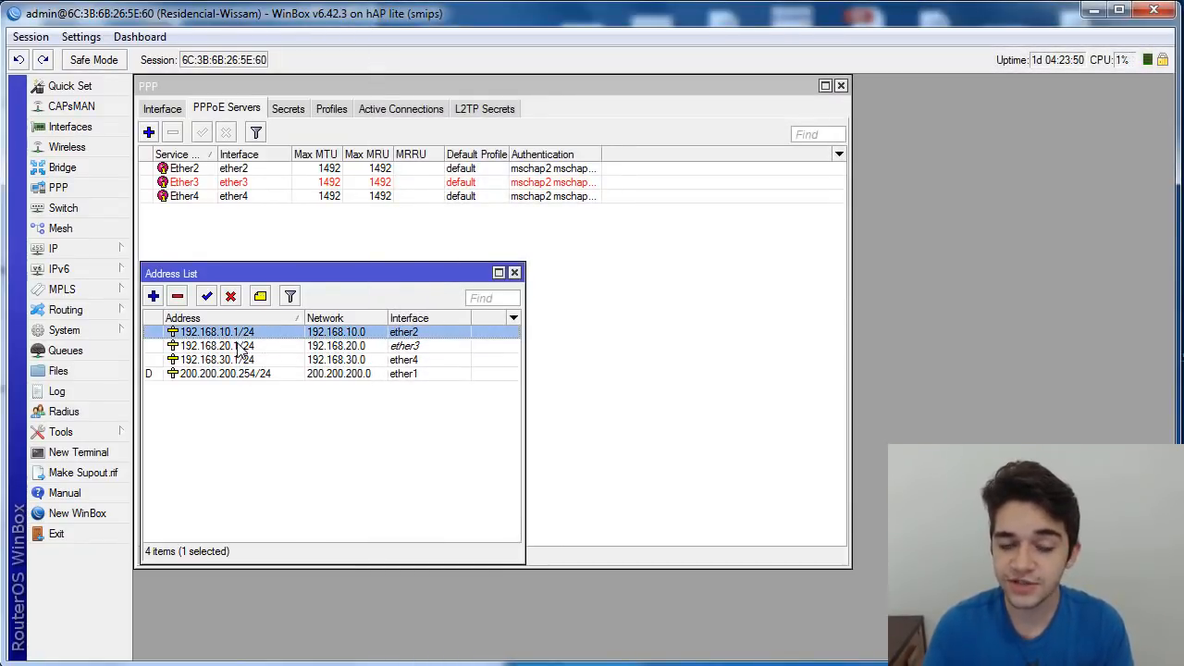
{"action": "left_click", "coordinate": [239, 347]}
{"action": "left_click", "coordinate": [237, 360]}
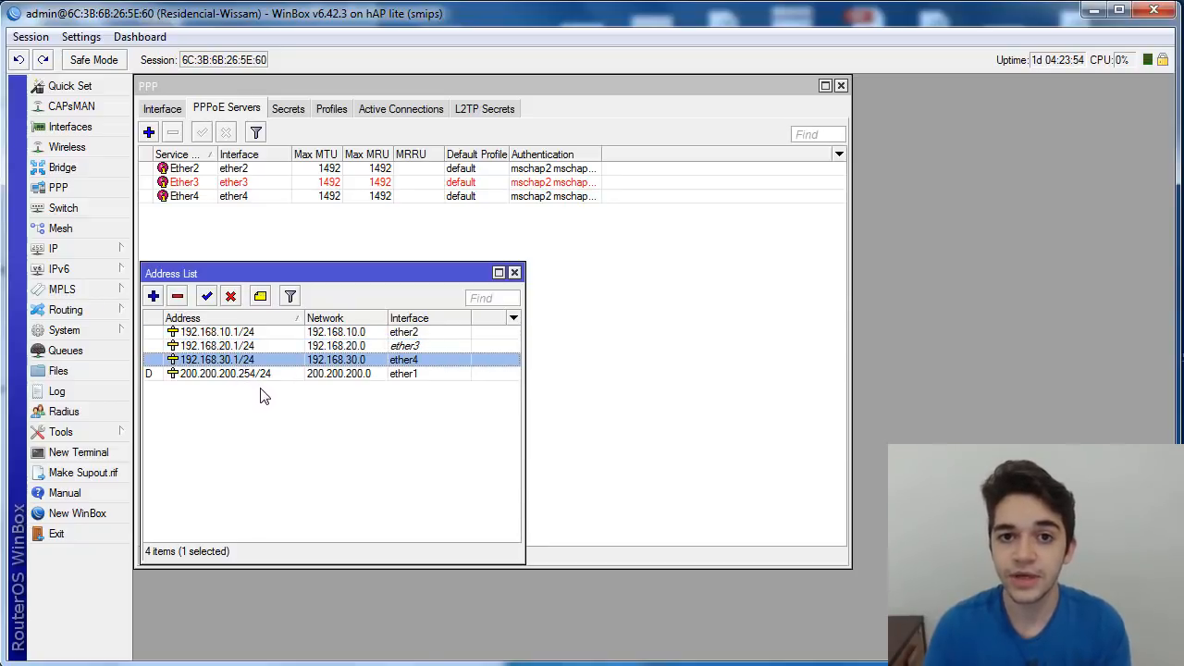
{"action": "left_click", "coordinate": [264, 398]}
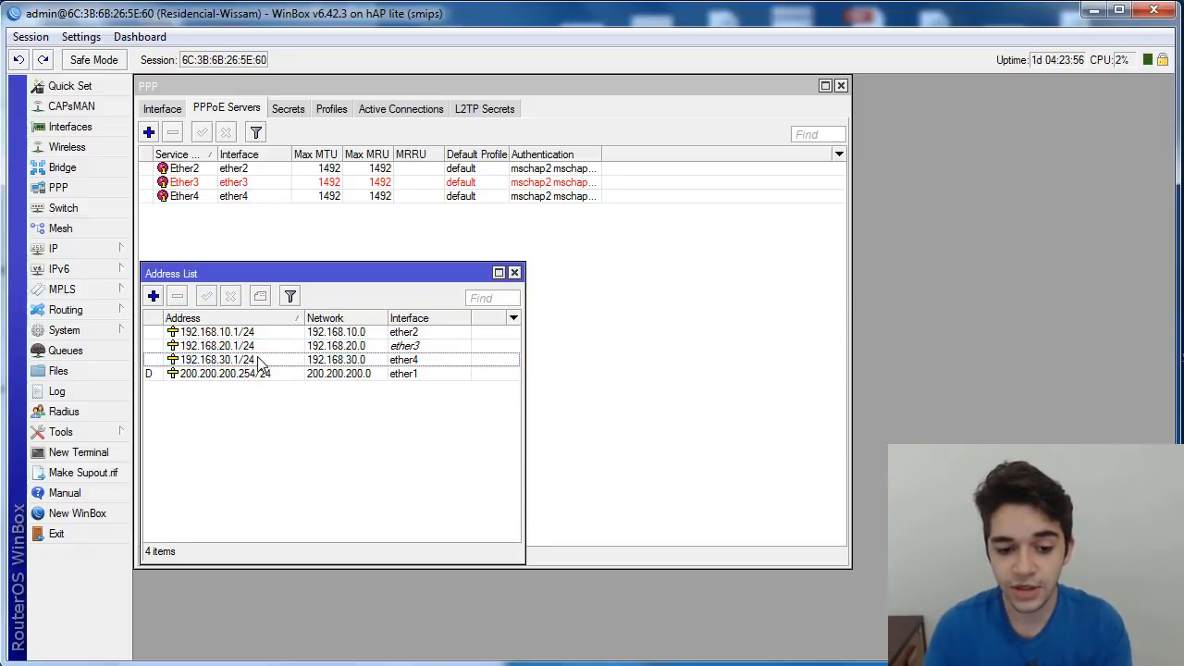
{"action": "left_click", "coordinate": [264, 360]}
{"action": "left_click", "coordinate": [263, 350]}
{"action": "left_click", "coordinate": [267, 331]}
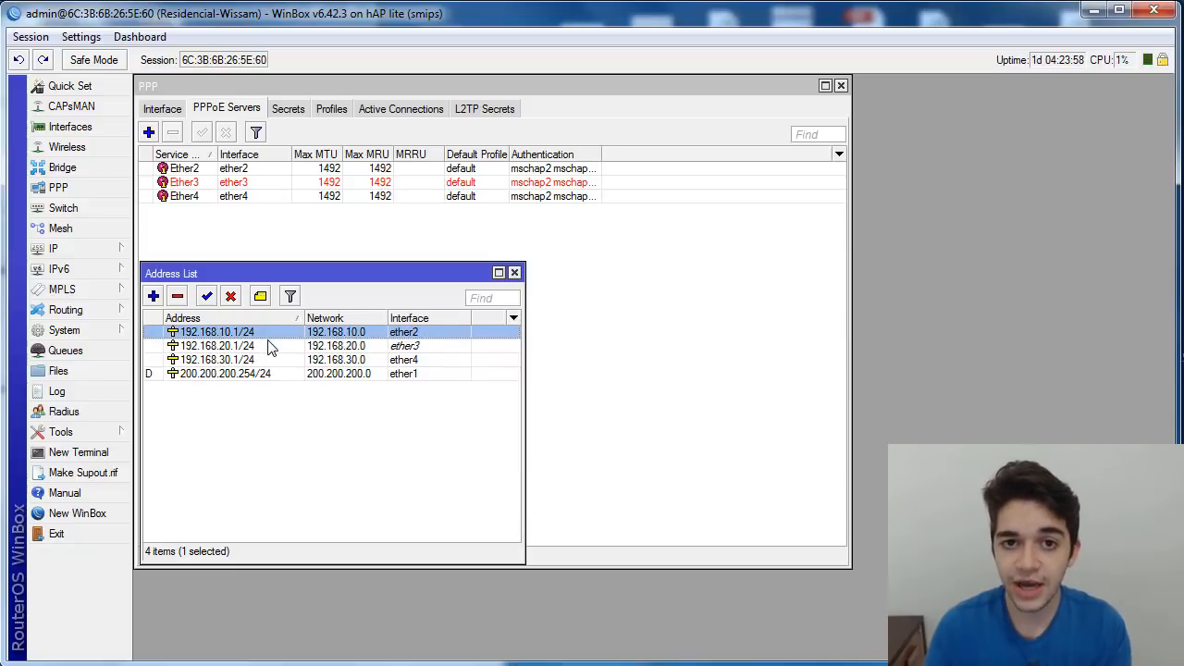
{"action": "left_click", "coordinate": [292, 407]}
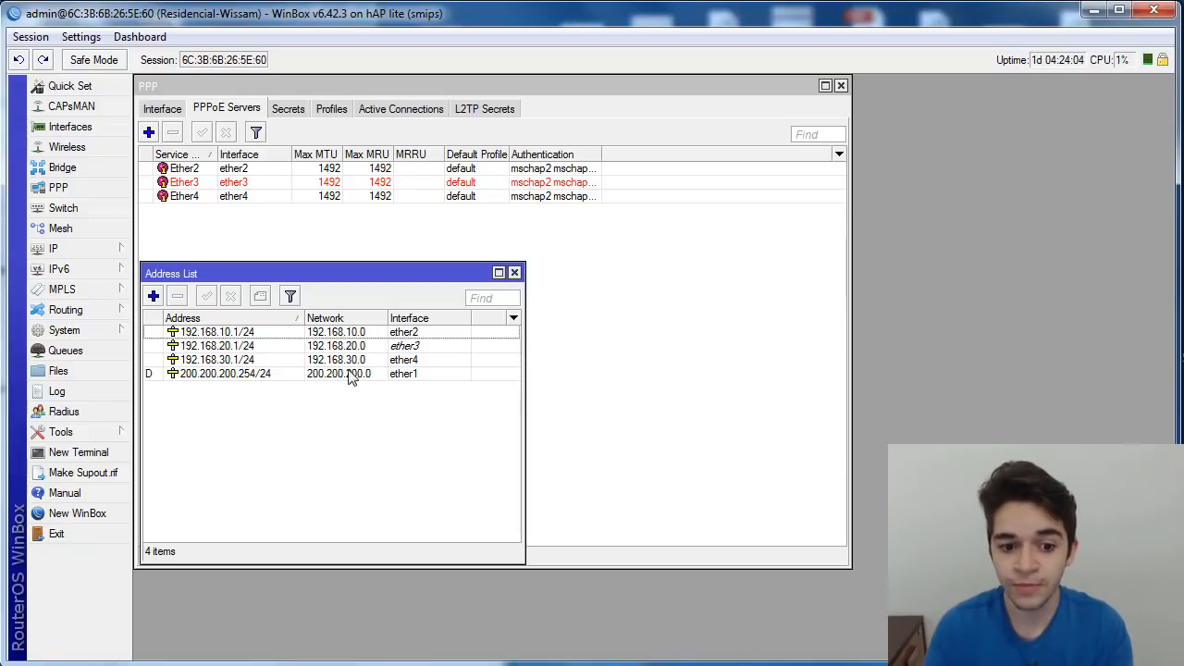
{"action": "left_click", "coordinate": [231, 335]}
{"action": "left_click", "coordinate": [244, 361]}
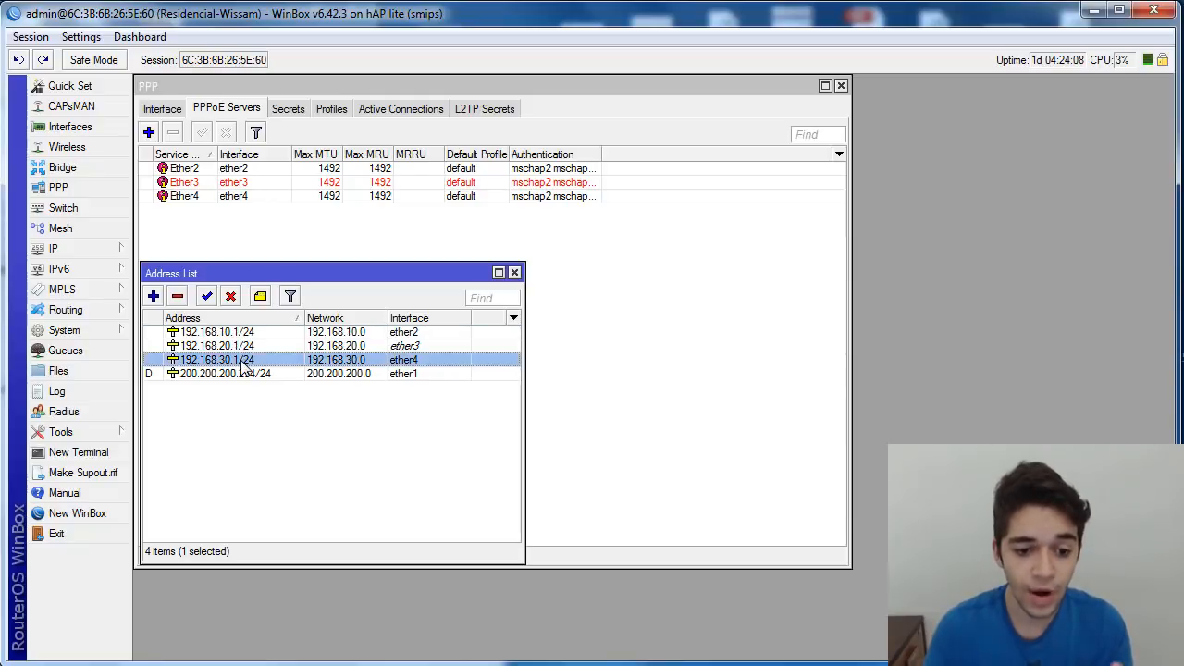
{"action": "mouse_move", "coordinate": [243, 363]}
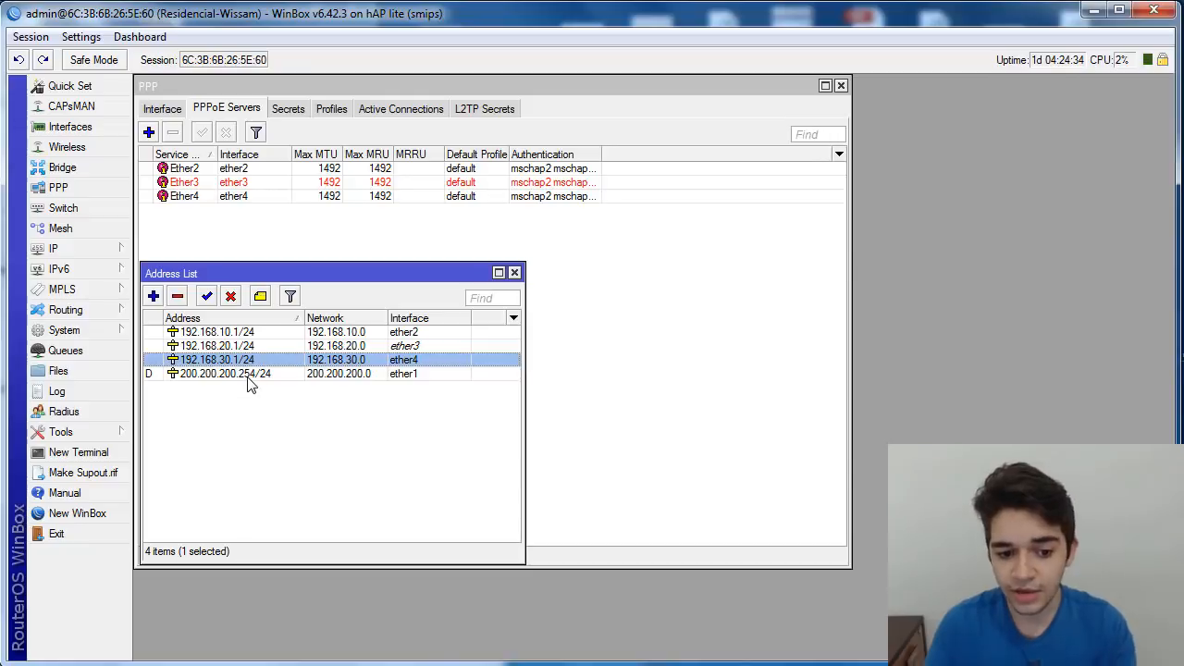
{"action": "left_click", "coordinate": [260, 410]}
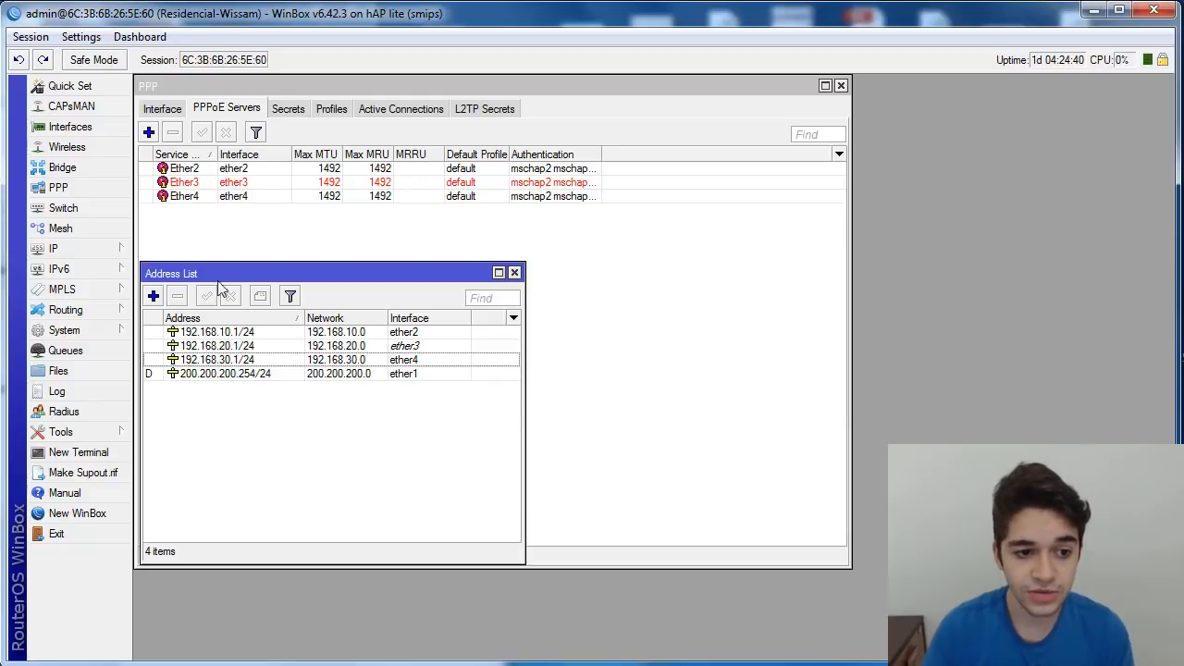
Step: Create a VLAN interface named Vlan-200-RadioA with VLAN ID 200 on ether4
{"action": "left_click", "coordinate": [109, 131]}
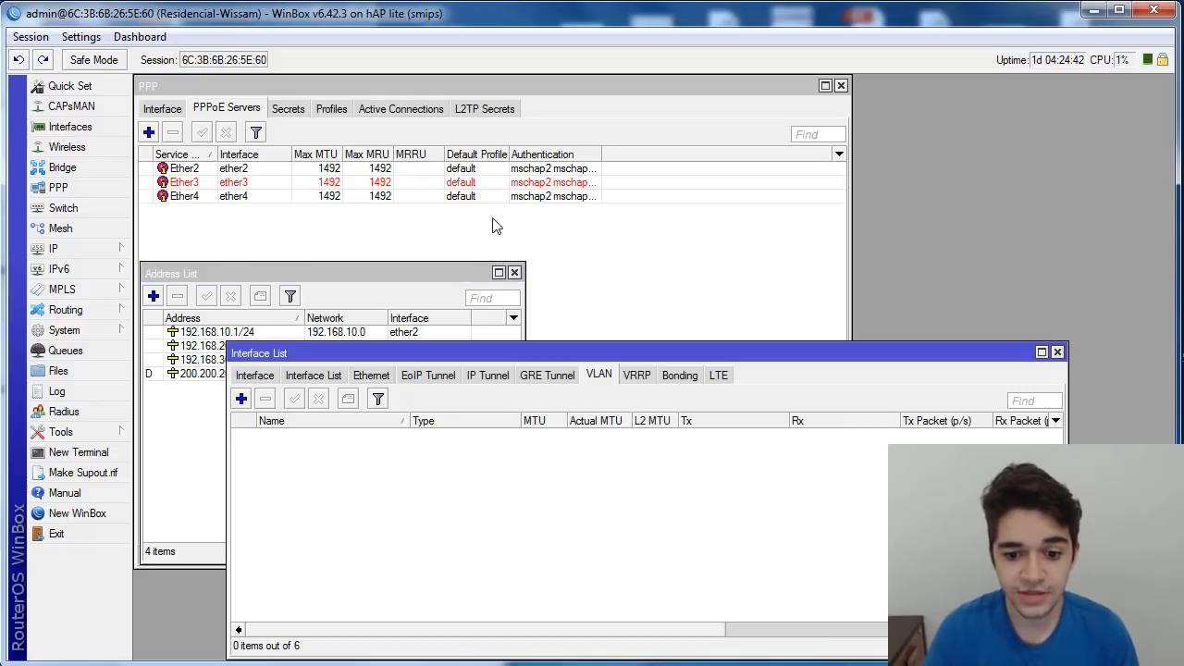
{"action": "left_click", "coordinate": [243, 399]}
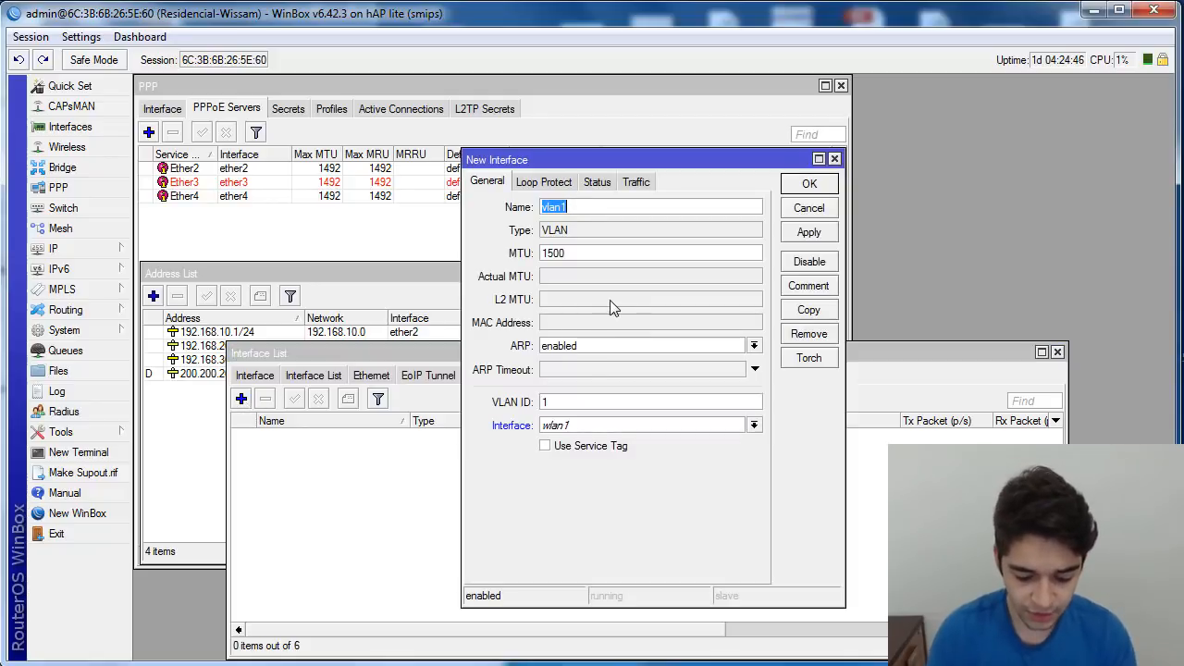
{"action": "type", "text": "Vlan-"}
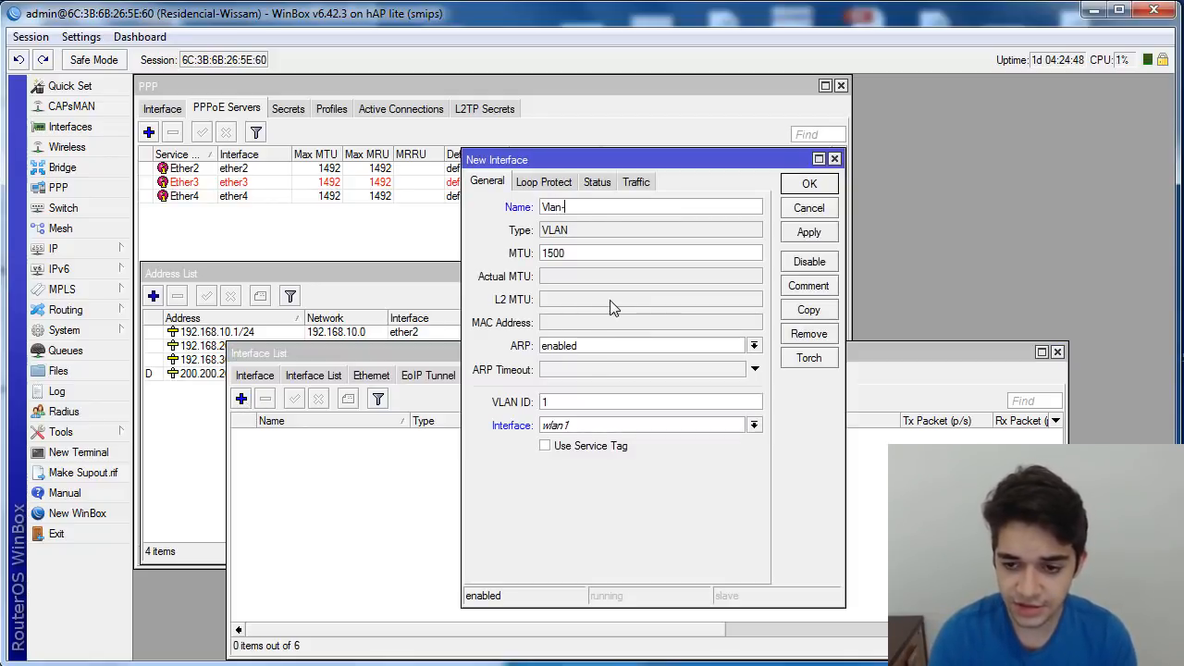
{"action": "type", "text": "200-RadioA"}
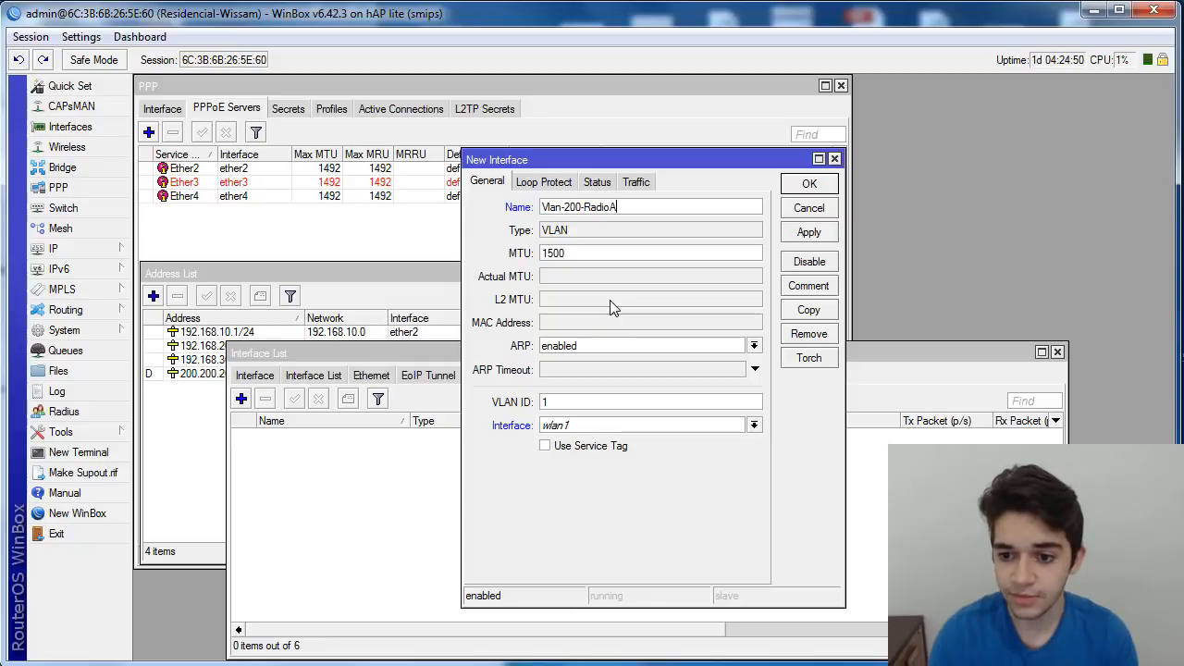
{"action": "left_click", "coordinate": [567, 424]}
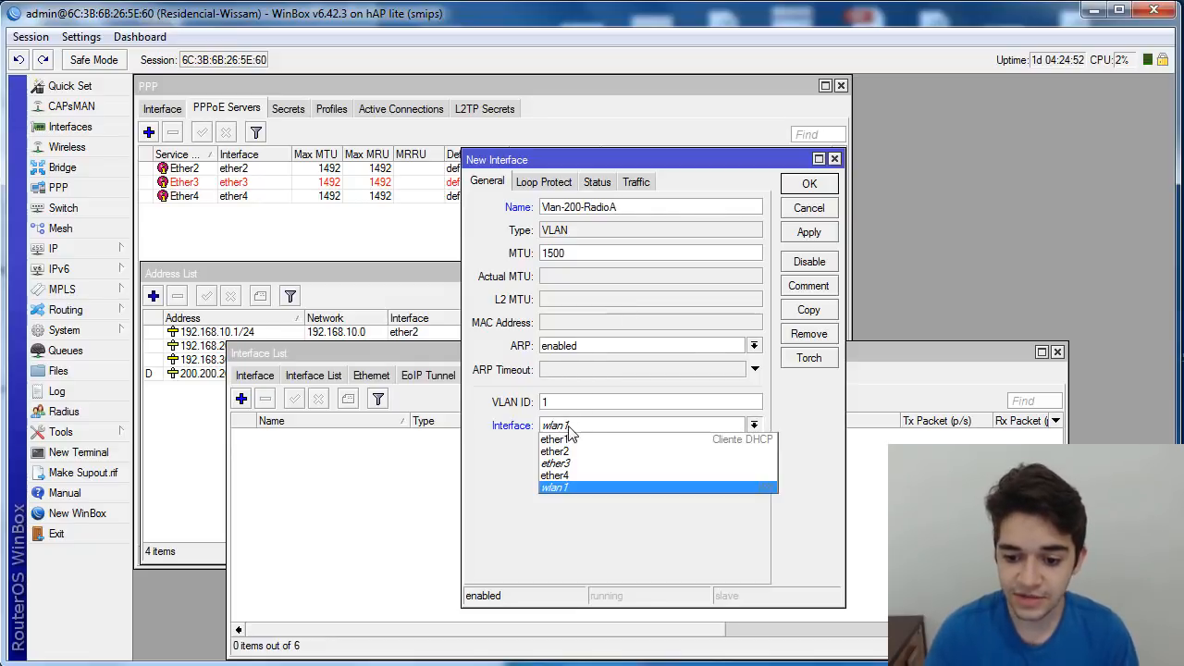
{"action": "left_click", "coordinate": [559, 476]}
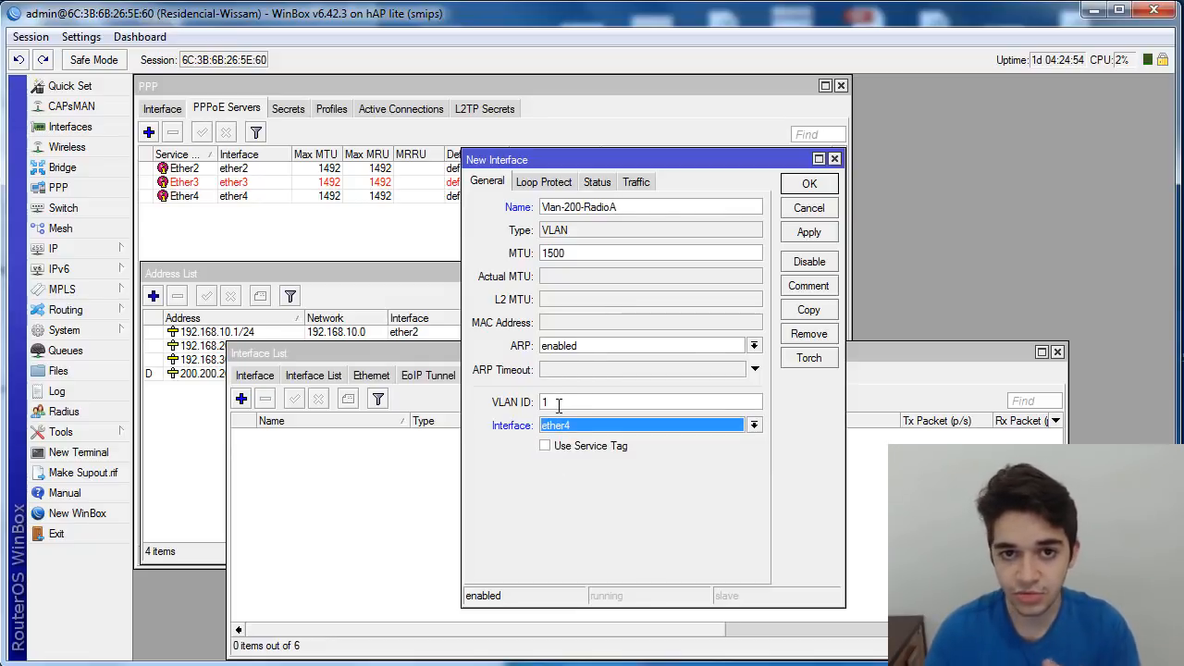
{"action": "left_click", "coordinate": [592, 403]}
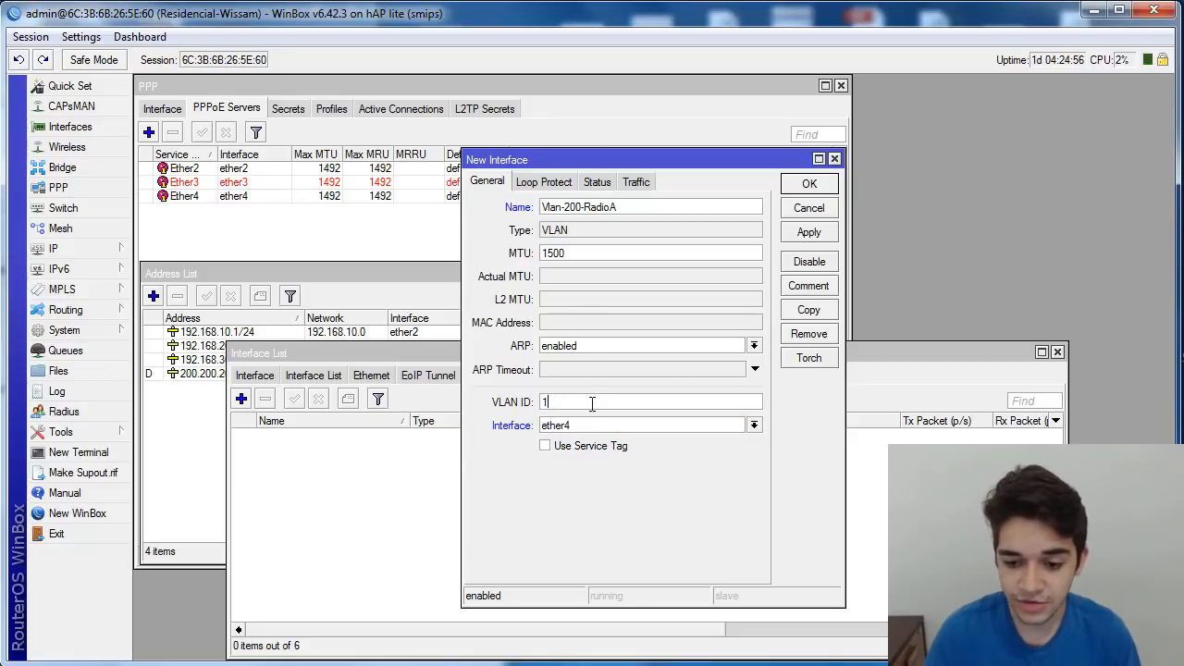
{"action": "left_click_drag", "start_coordinate": [592, 402], "coordinate": [532, 416]}
{"action": "type", "text": "200"}
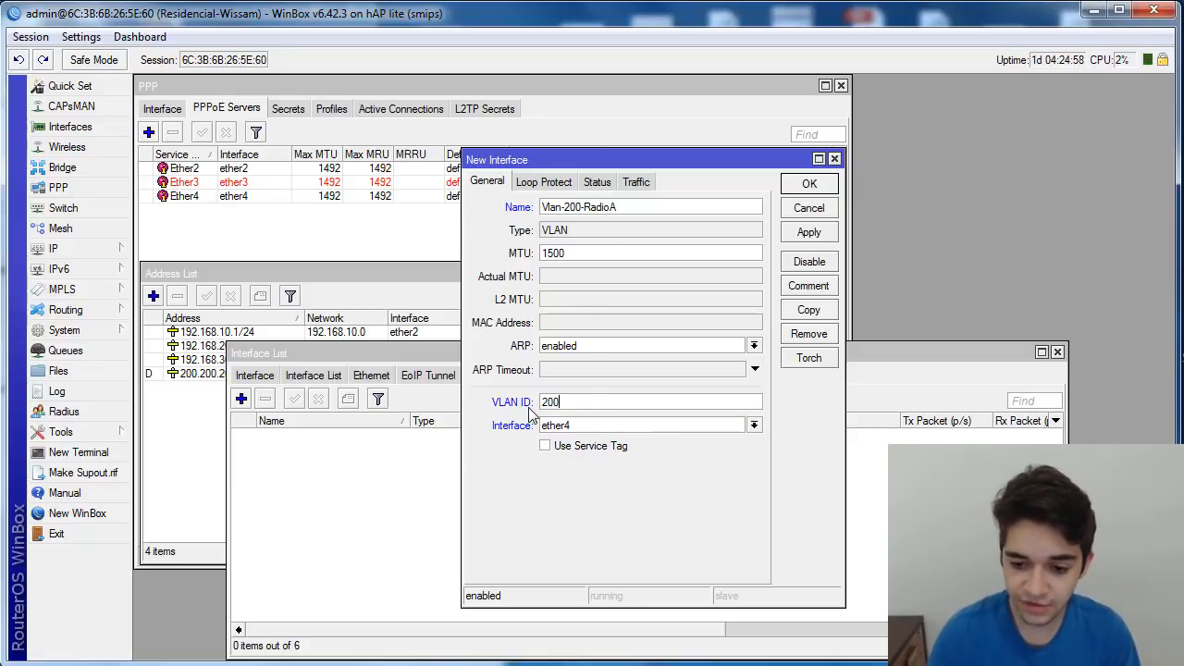
{"action": "key", "text": "Return"}
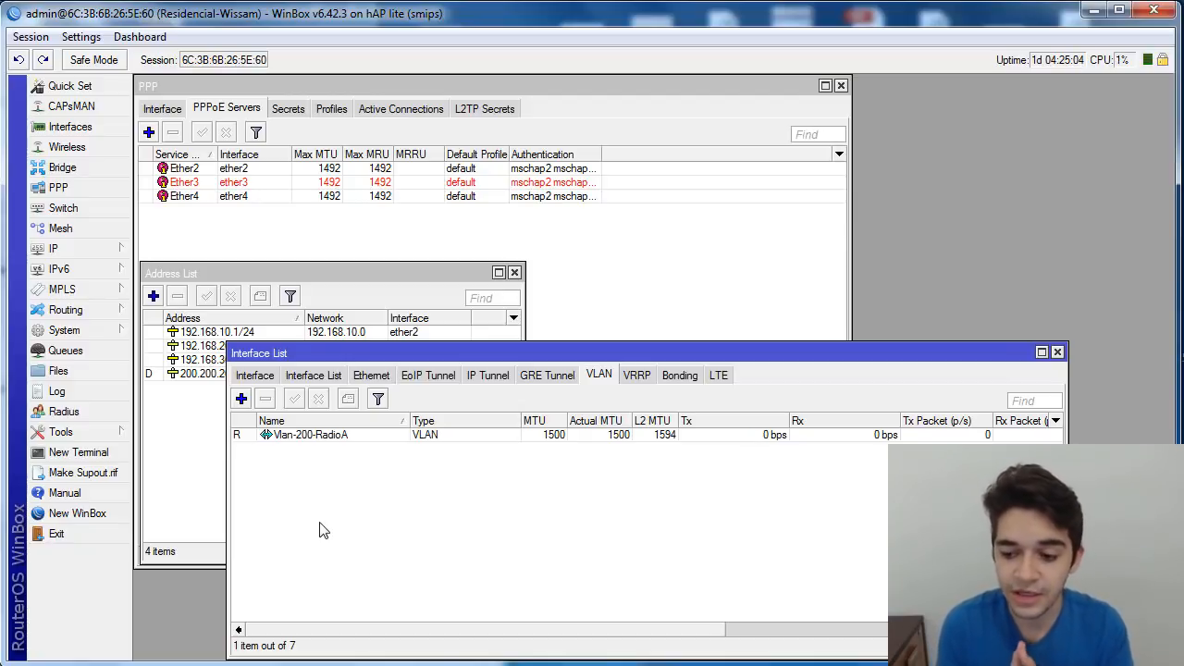
{"action": "left_click", "coordinate": [315, 440]}
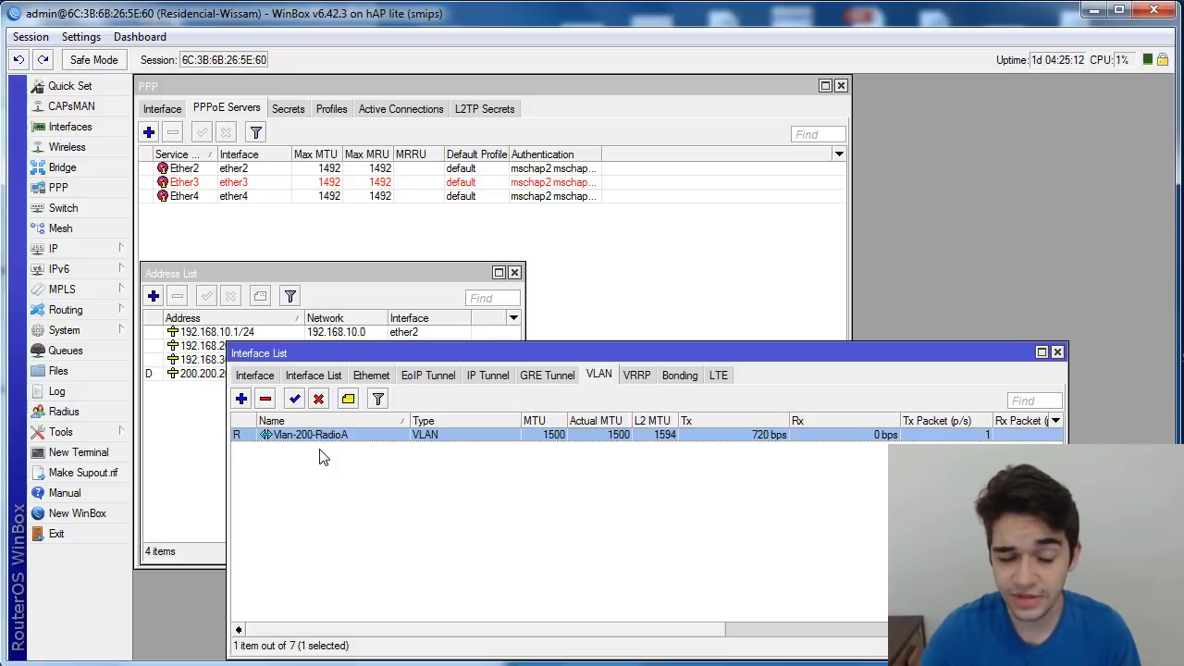
{"action": "left_click", "coordinate": [322, 456]}
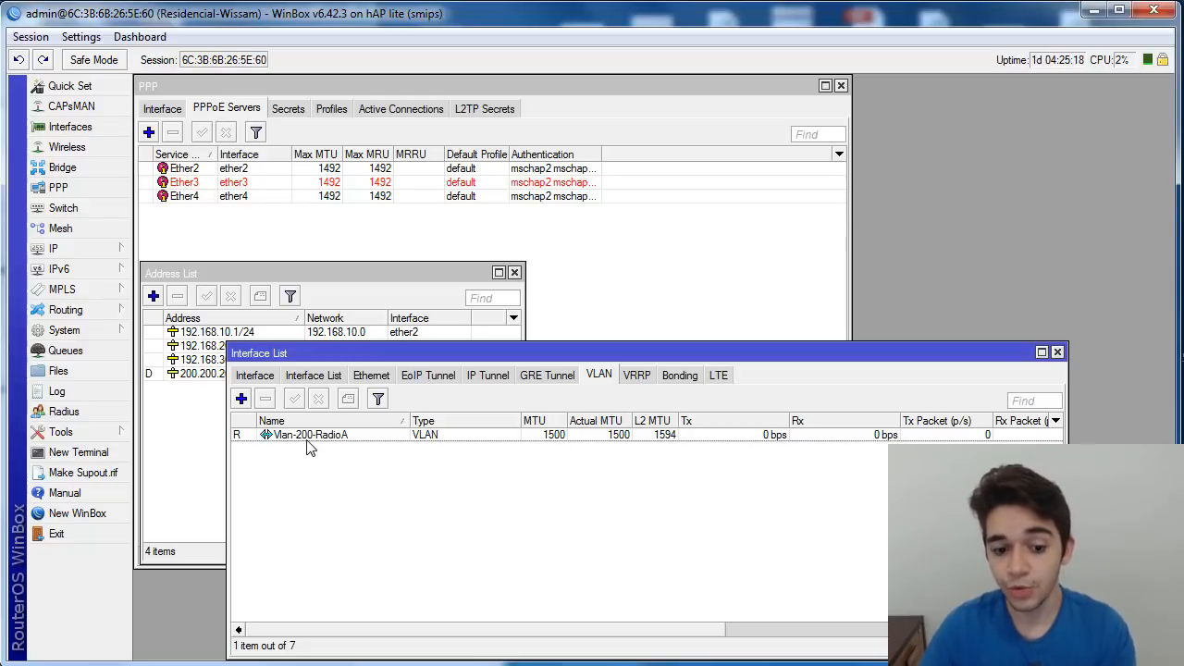
Step: Change the 192.168.30.1 address to a /30 mask, clear its network value and assign it to the Vlan-200-RadioA interface
{"action": "left_click", "coordinate": [204, 449]}
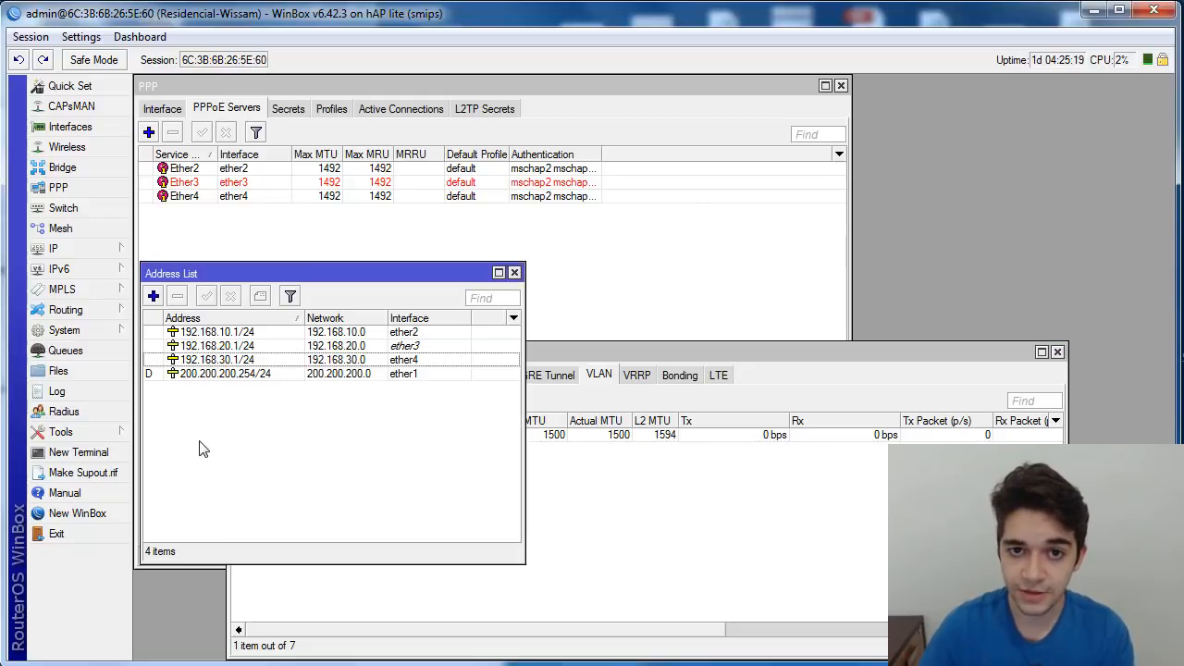
{"action": "double_click", "coordinate": [224, 359]}
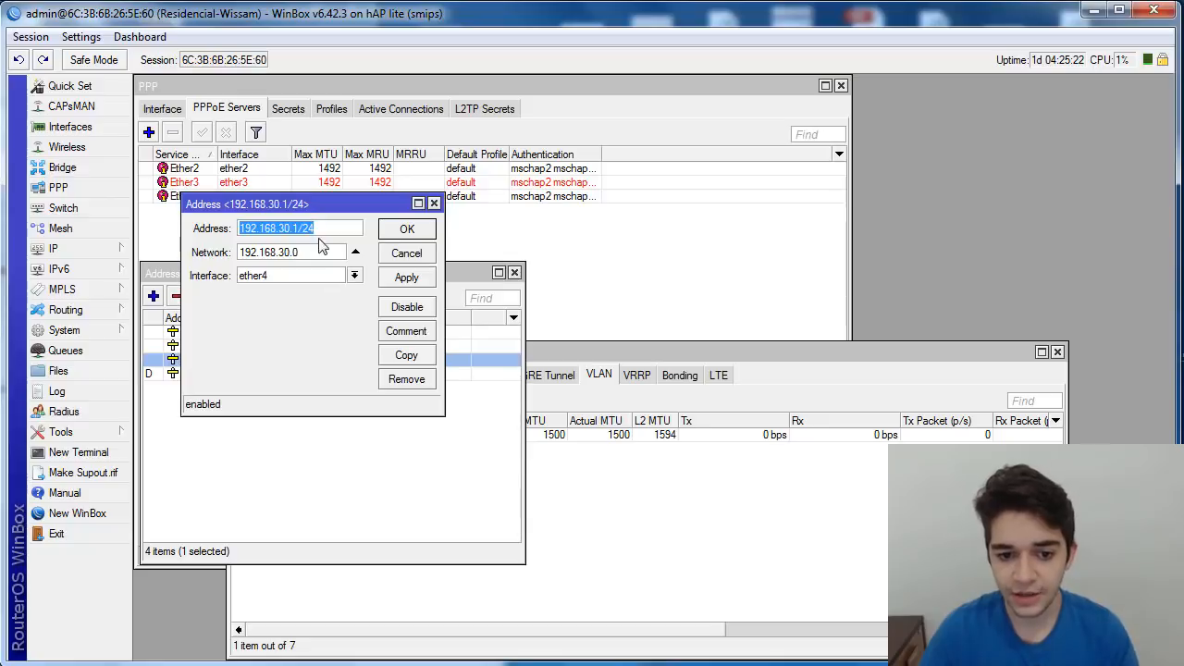
{"action": "left_click_drag", "start_coordinate": [316, 230], "coordinate": [306, 230]}
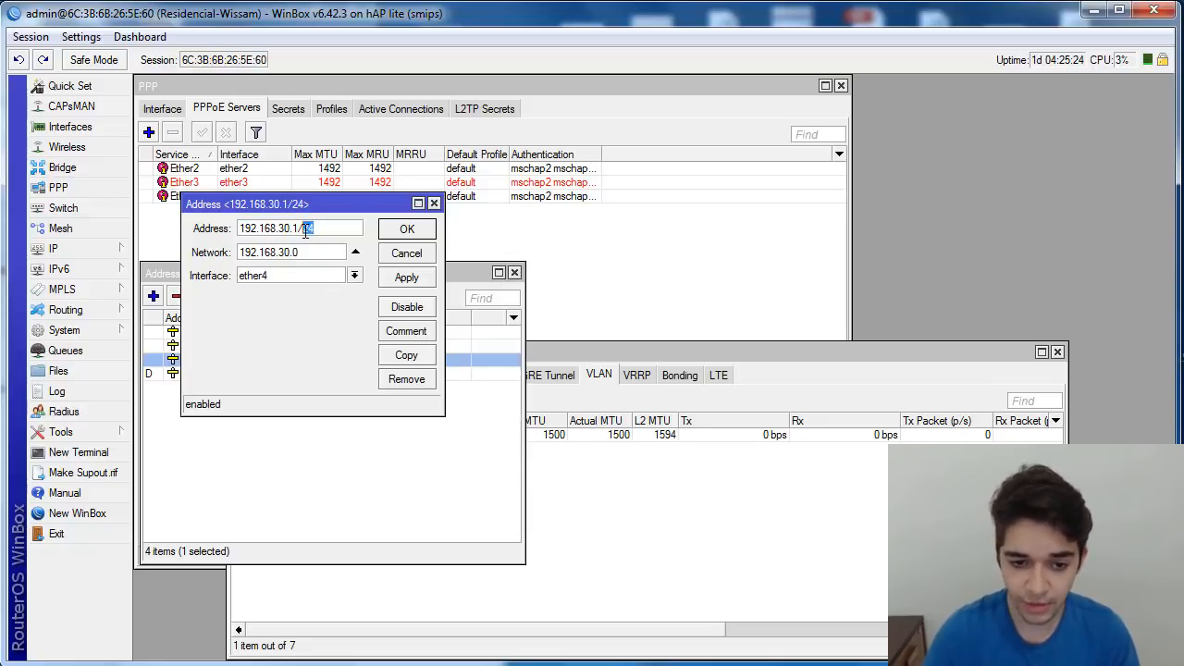
{"action": "type", "text": "30"}
{"action": "left_click", "coordinate": [355, 252]}
{"action": "left_click", "coordinate": [354, 275]}
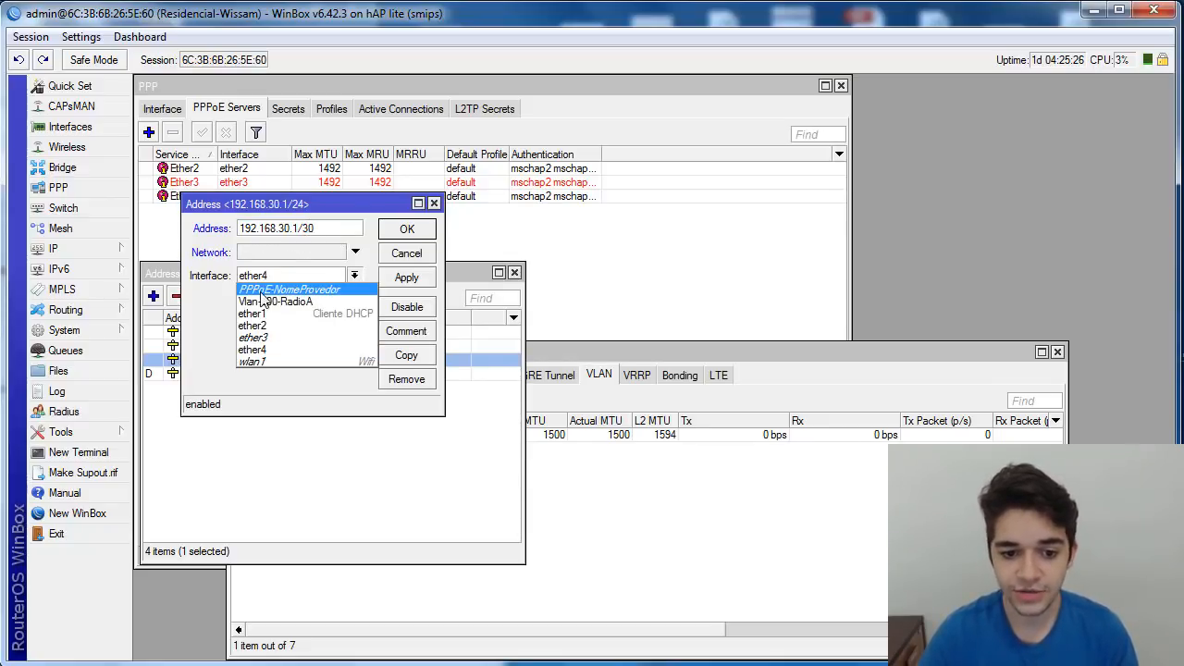
{"action": "left_click", "coordinate": [269, 299]}
{"action": "left_click", "coordinate": [407, 228]}
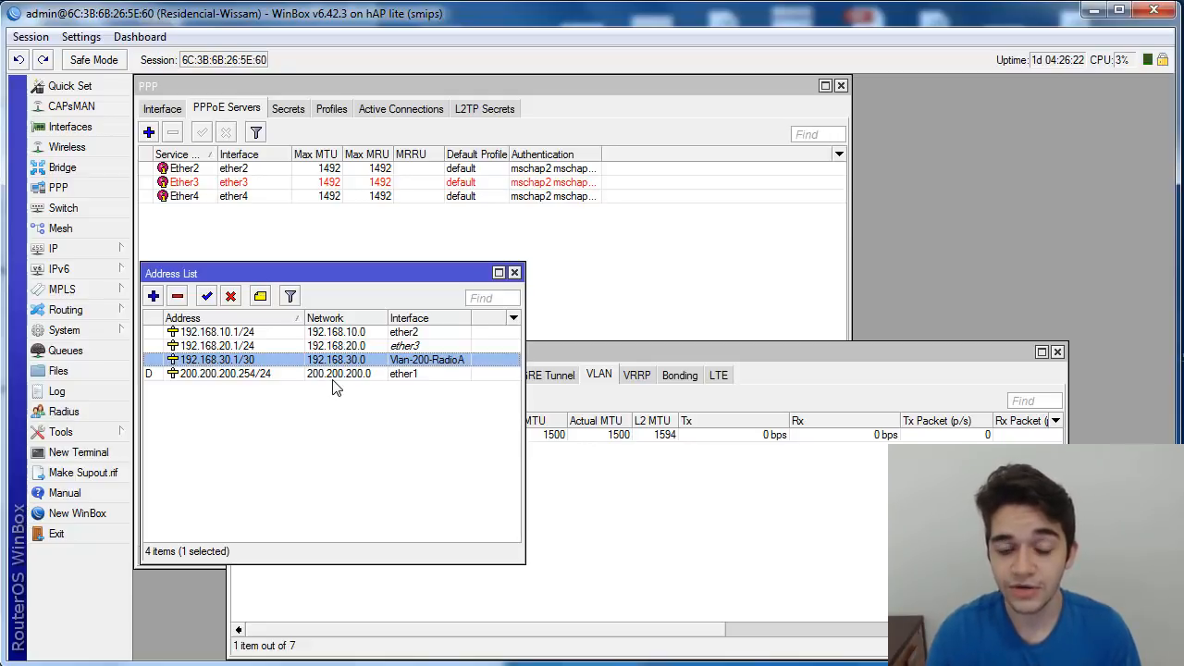
Step: Enable One Session Per Host and disable pap authentication on the Ether2 PPPoE server
{"action": "left_click", "coordinate": [681, 510]}
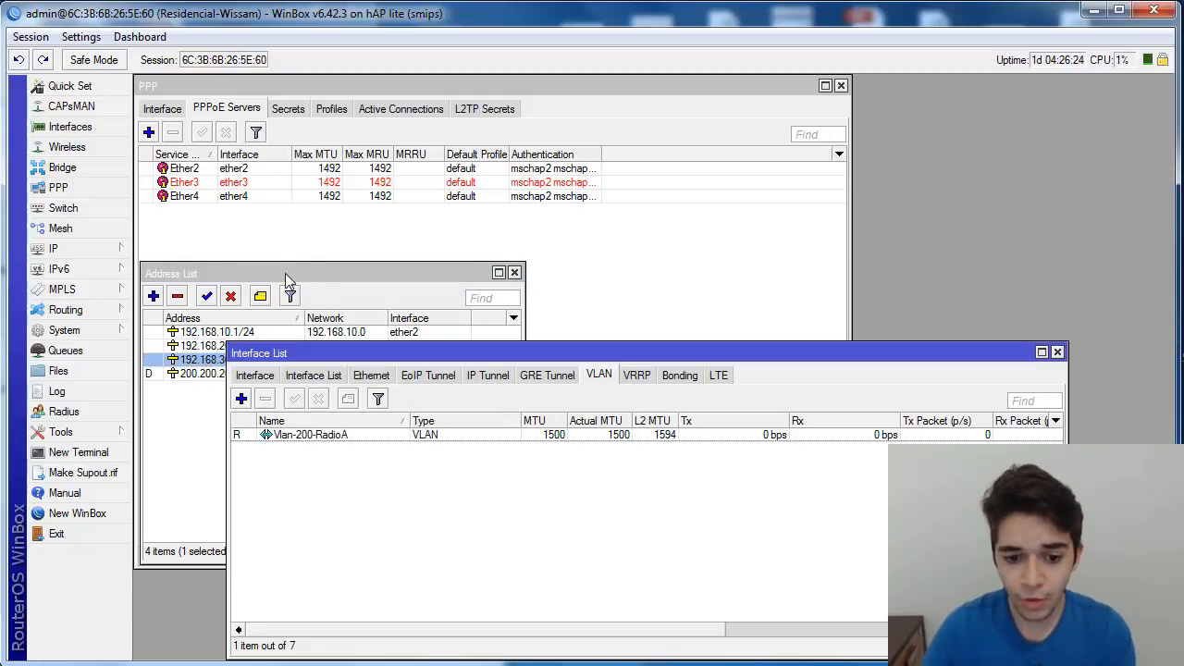
{"action": "left_click", "coordinate": [222, 248]}
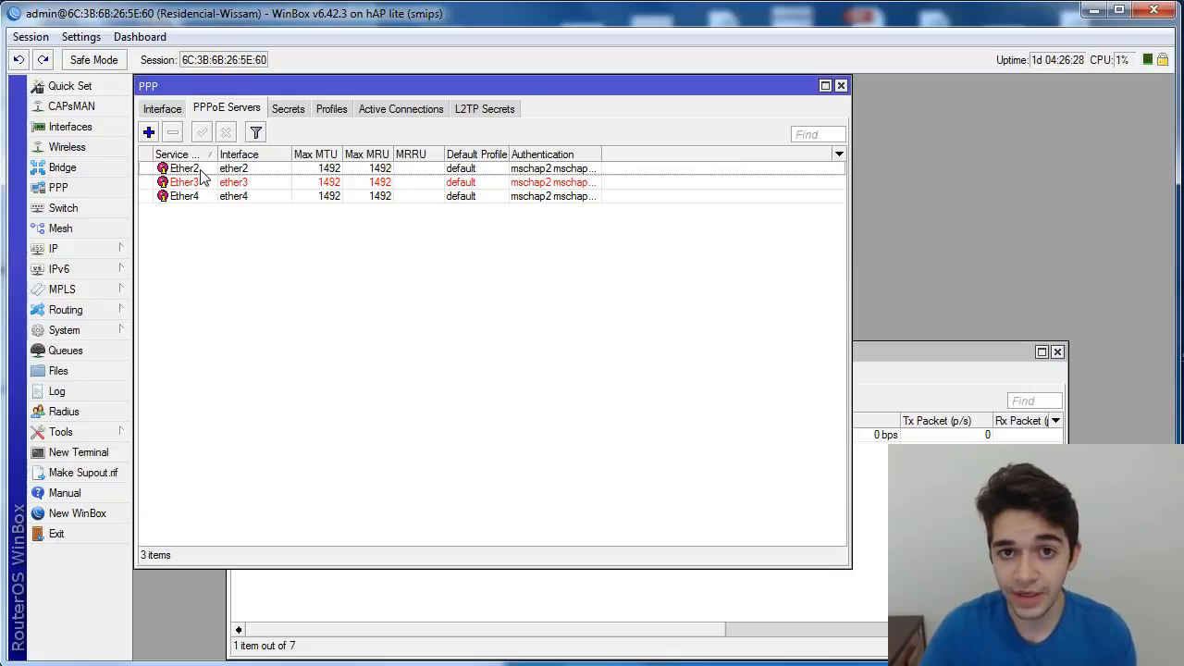
{"action": "double_click", "coordinate": [203, 175]}
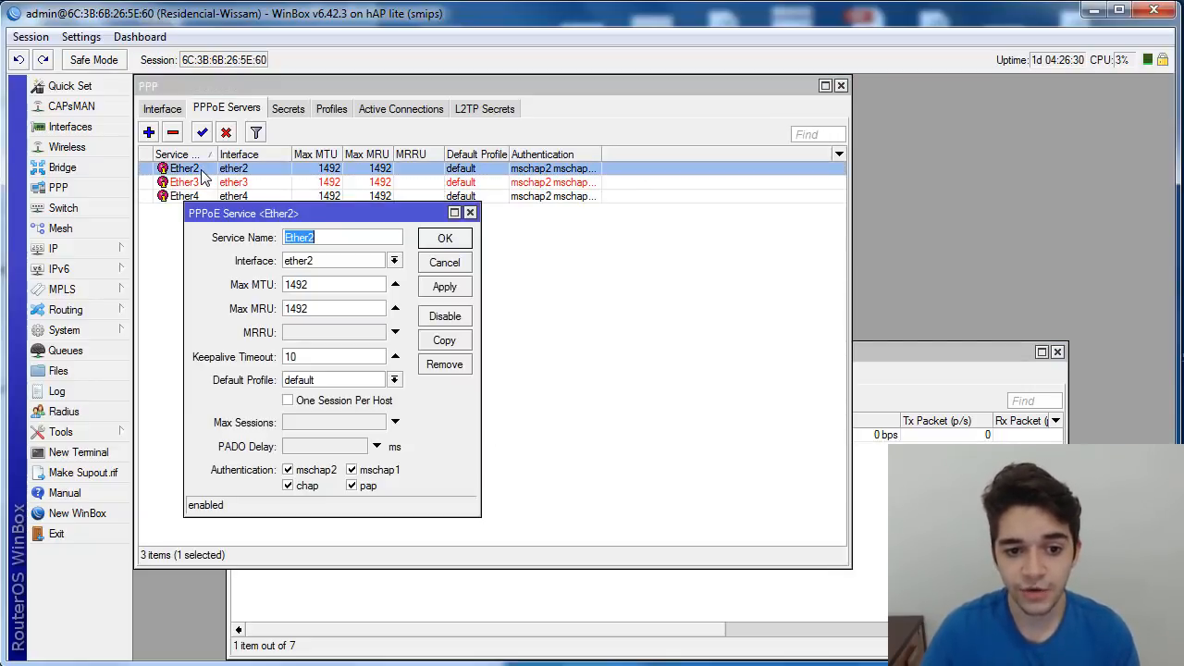
{"action": "left_click_drag", "start_coordinate": [244, 220], "coordinate": [216, 225]}
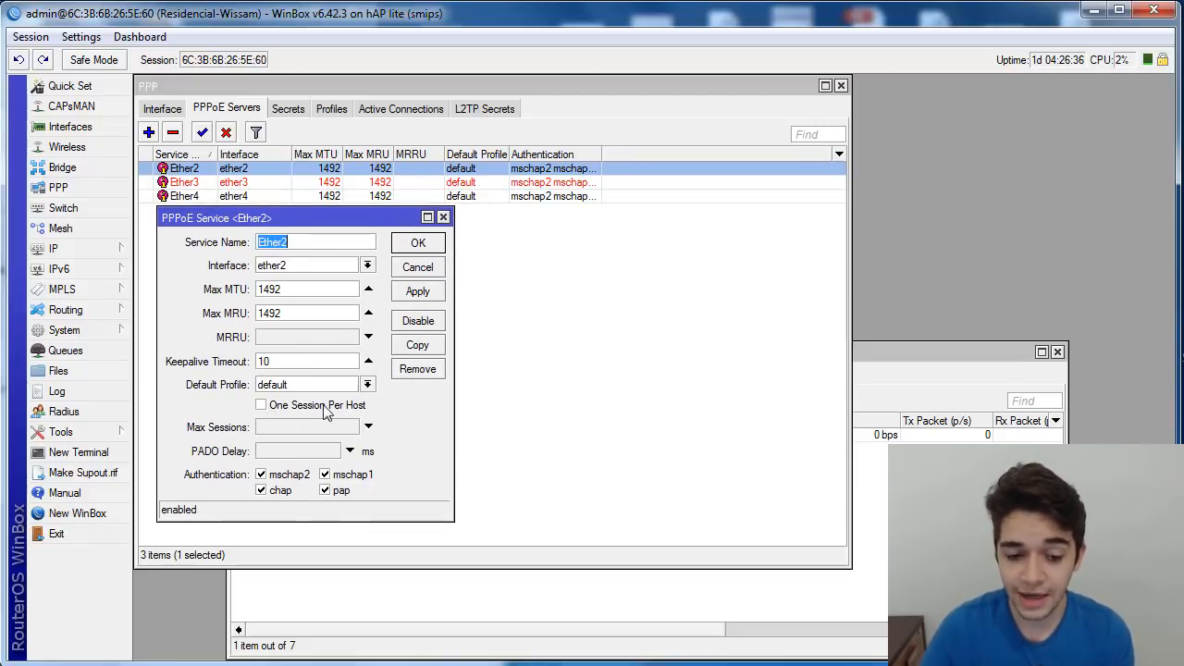
{"action": "left_click", "coordinate": [262, 408]}
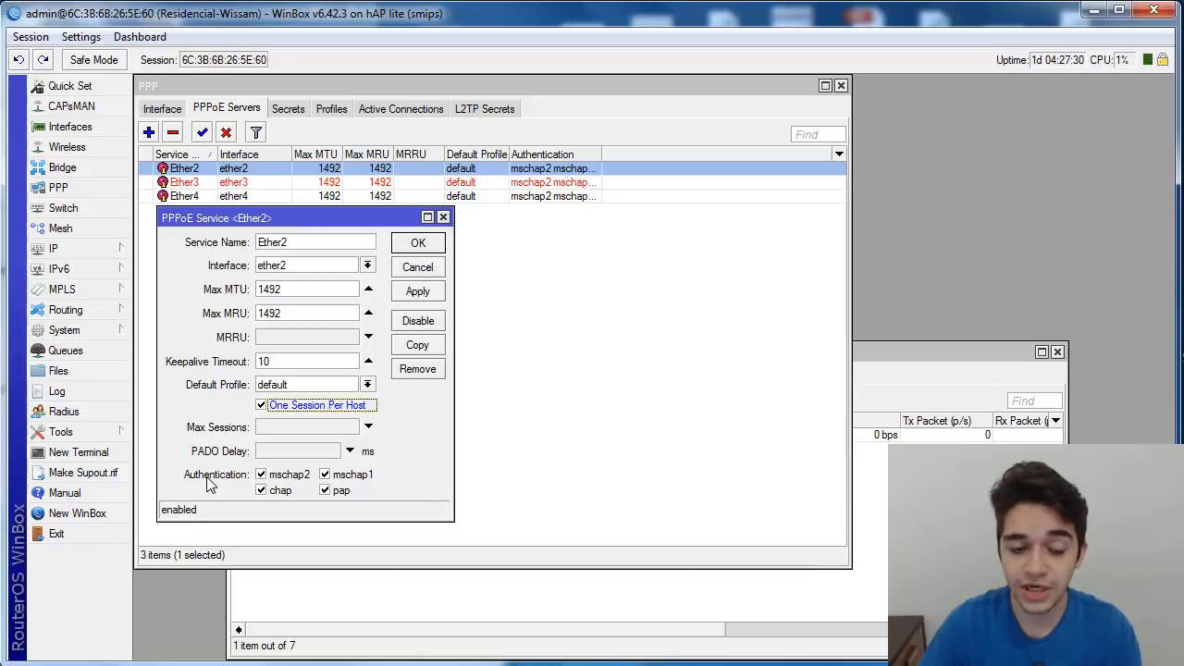
{"action": "left_click", "coordinate": [326, 491]}
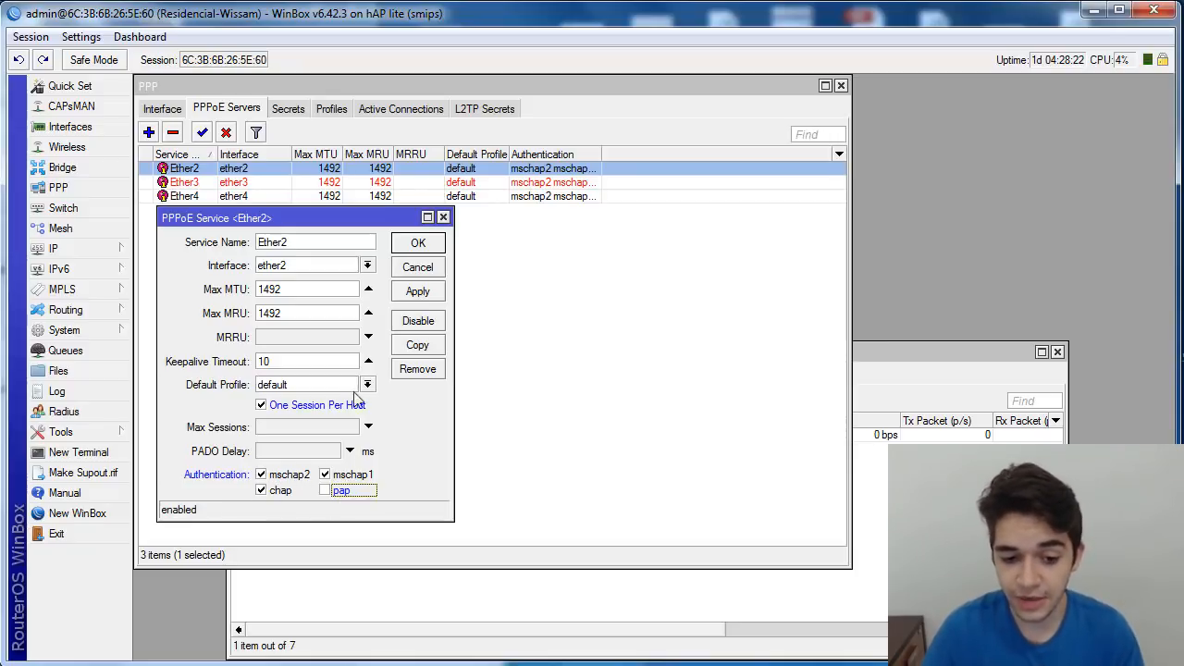
{"action": "left_click", "coordinate": [416, 245]}
{"action": "left_click", "coordinate": [368, 270]}
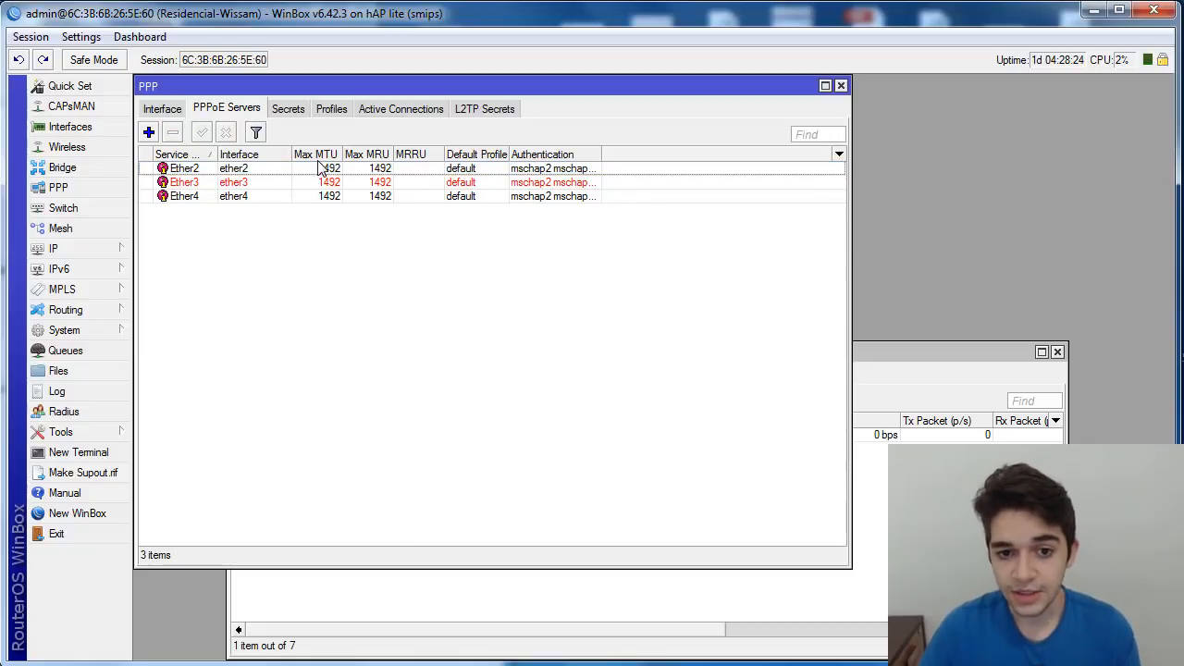
Step: Restrict the existing PPP client secret to the pppoe service
{"action": "left_click", "coordinate": [293, 111]}
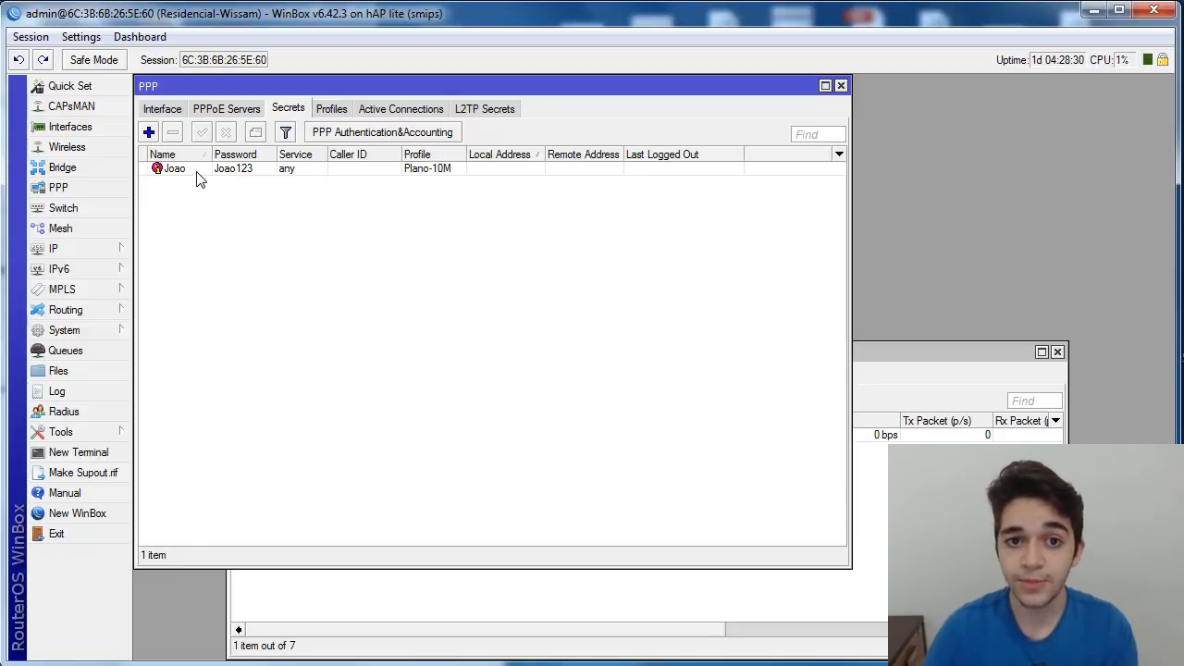
{"action": "double_click", "coordinate": [196, 172]}
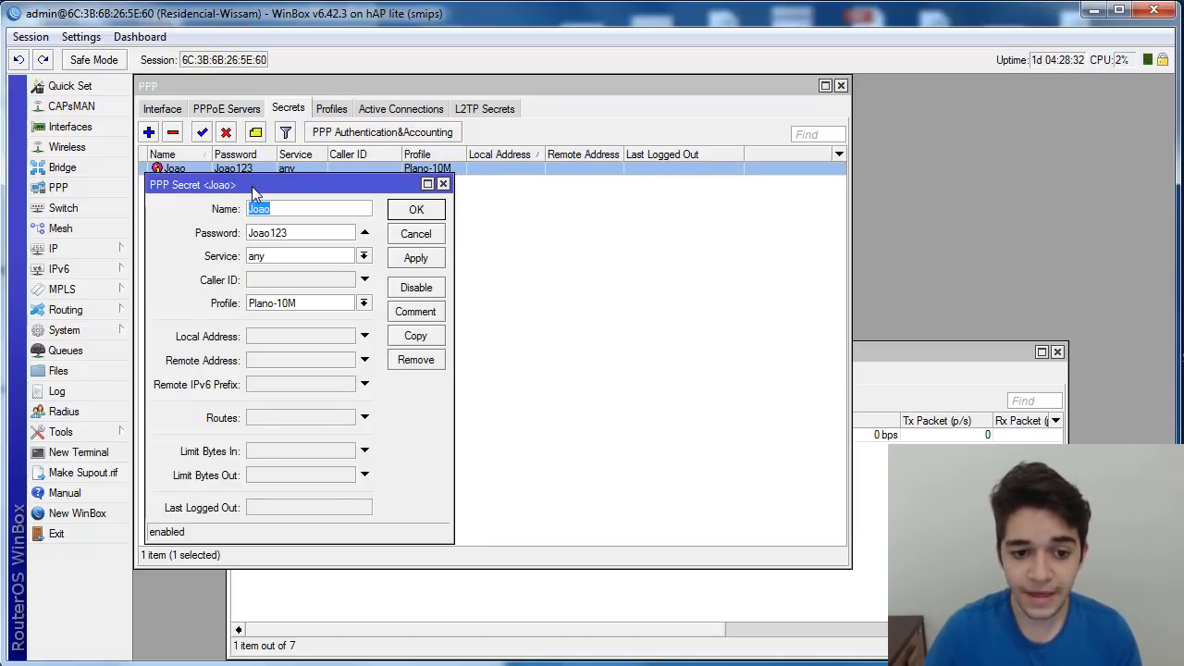
{"action": "left_click", "coordinate": [251, 261]}
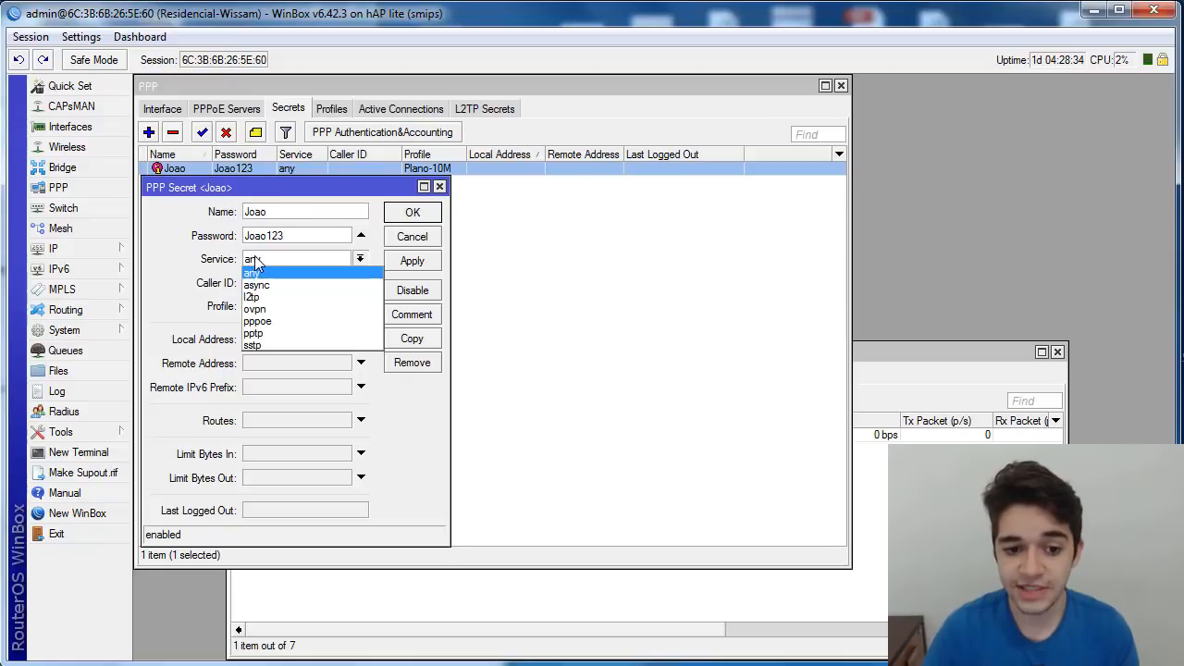
{"action": "left_click", "coordinate": [280, 326]}
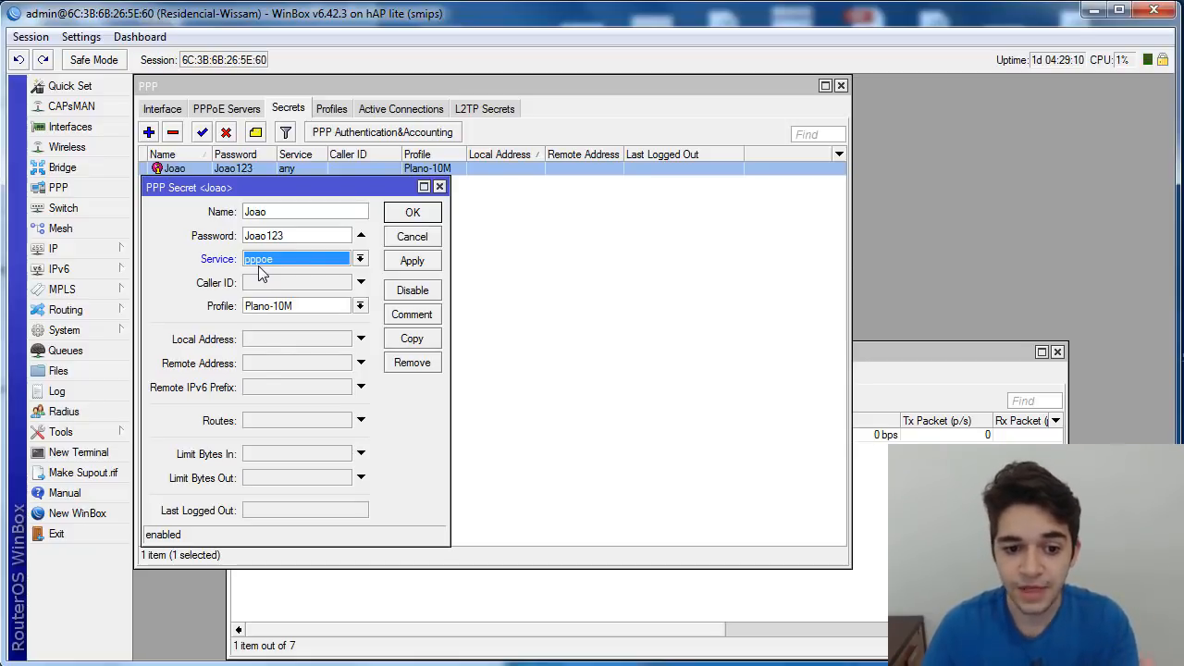
{"action": "left_click", "coordinate": [260, 267]}
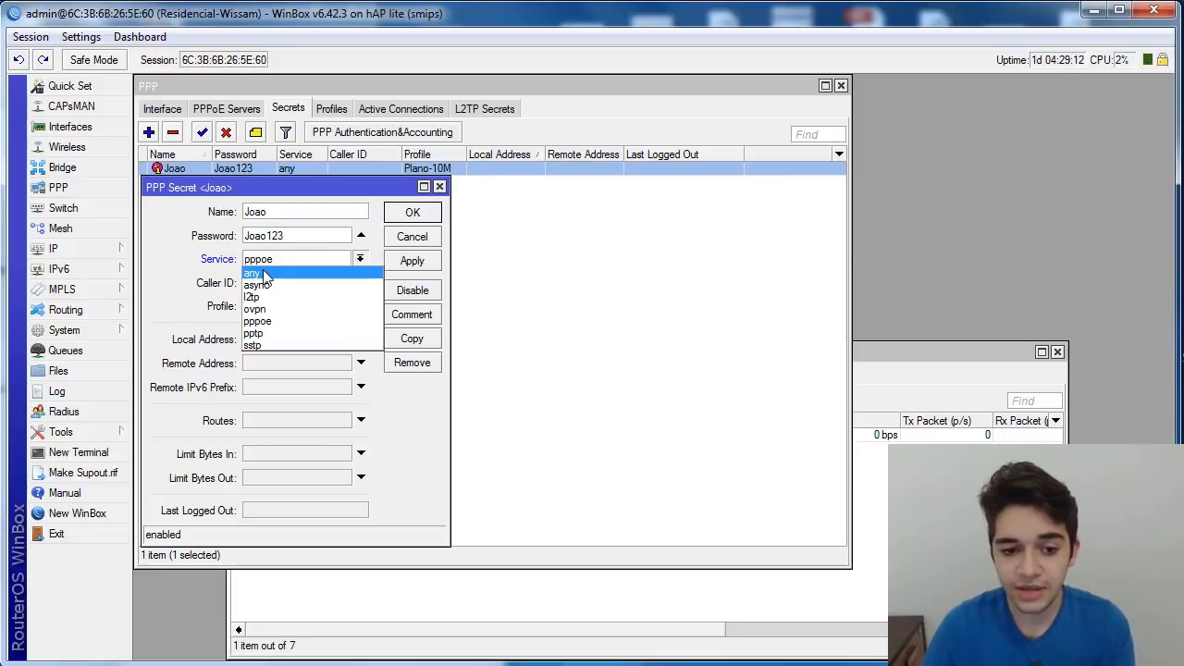
{"action": "left_click", "coordinate": [264, 273]}
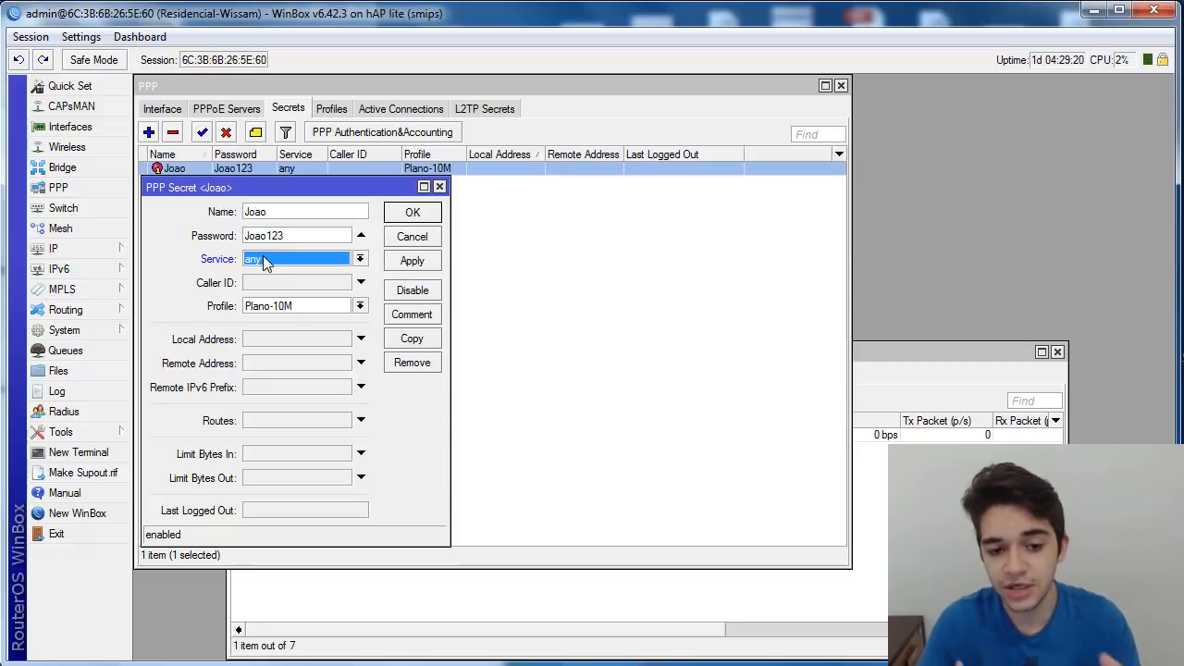
{"action": "left_click", "coordinate": [263, 262]}
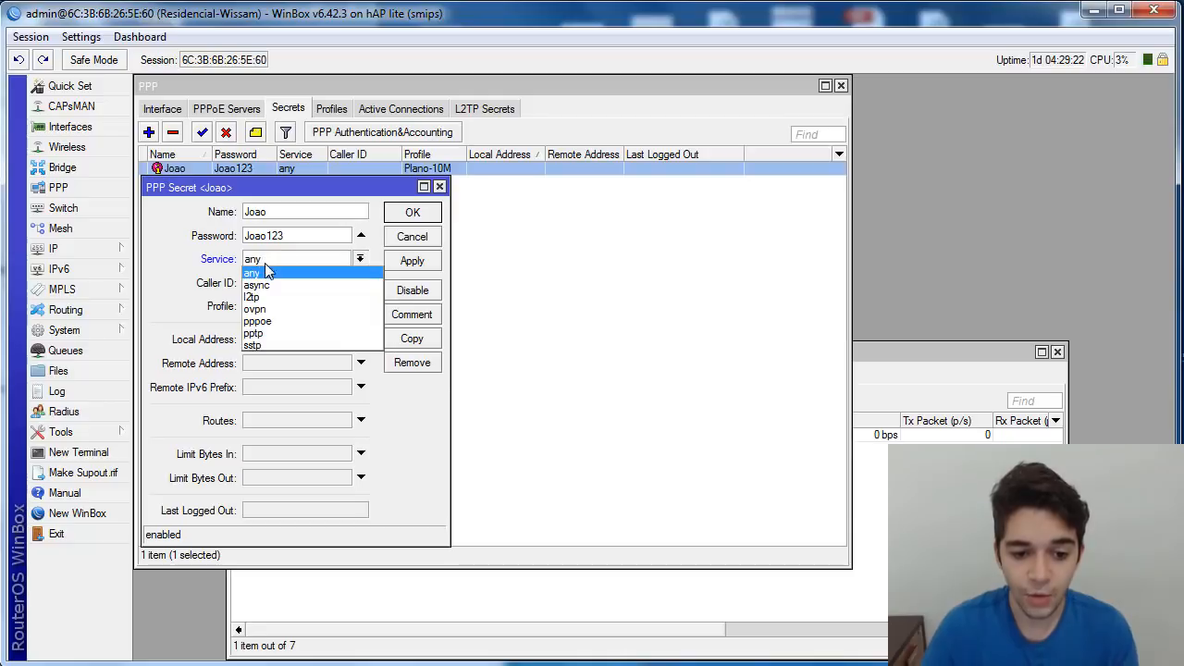
{"action": "left_click", "coordinate": [270, 320]}
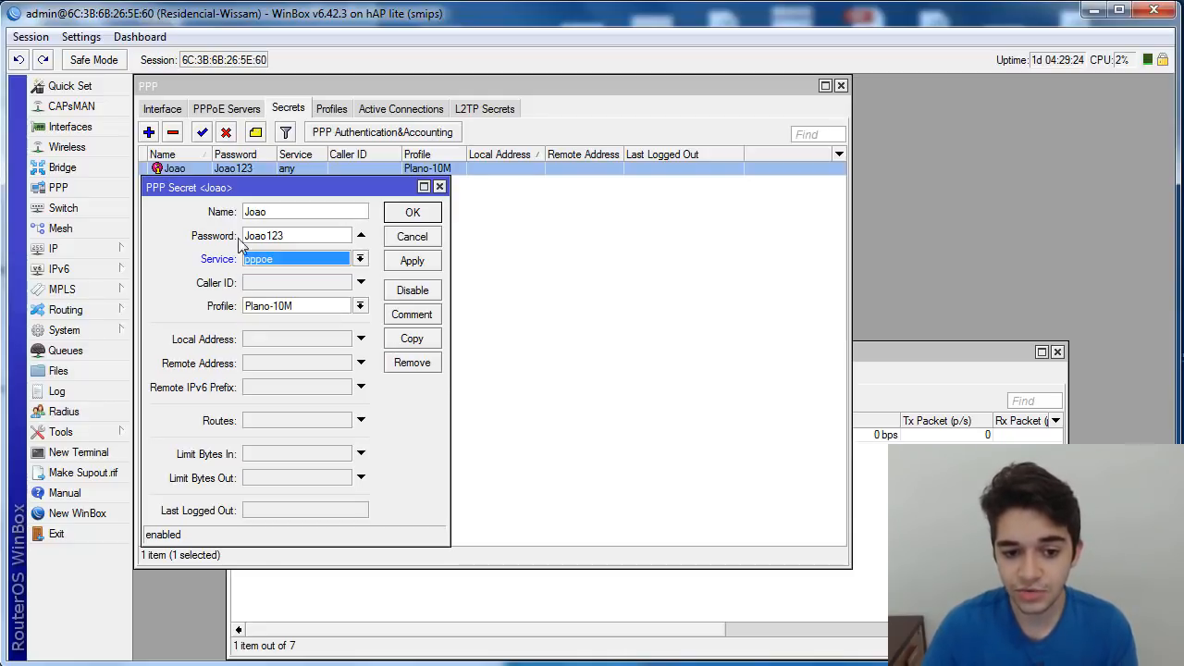
{"action": "left_click", "coordinate": [412, 213]}
Step: Set the Only One limit to yes in the Plano-10M PPP profile
{"action": "left_click", "coordinate": [333, 109]}
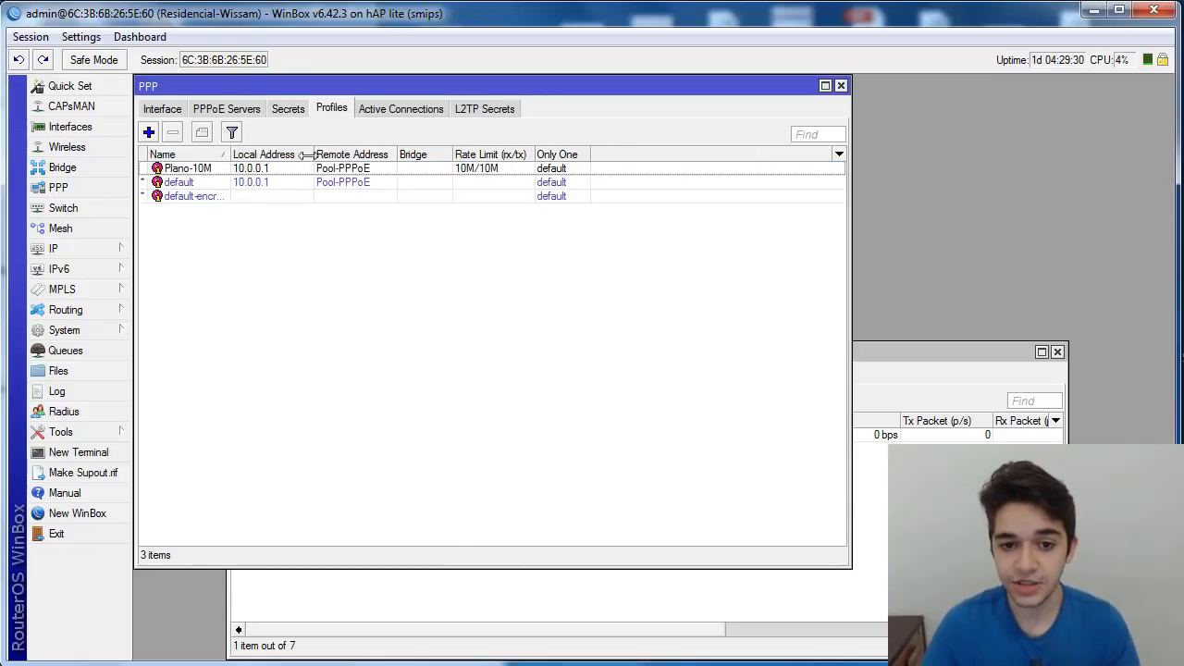
{"action": "left_click", "coordinate": [199, 182]}
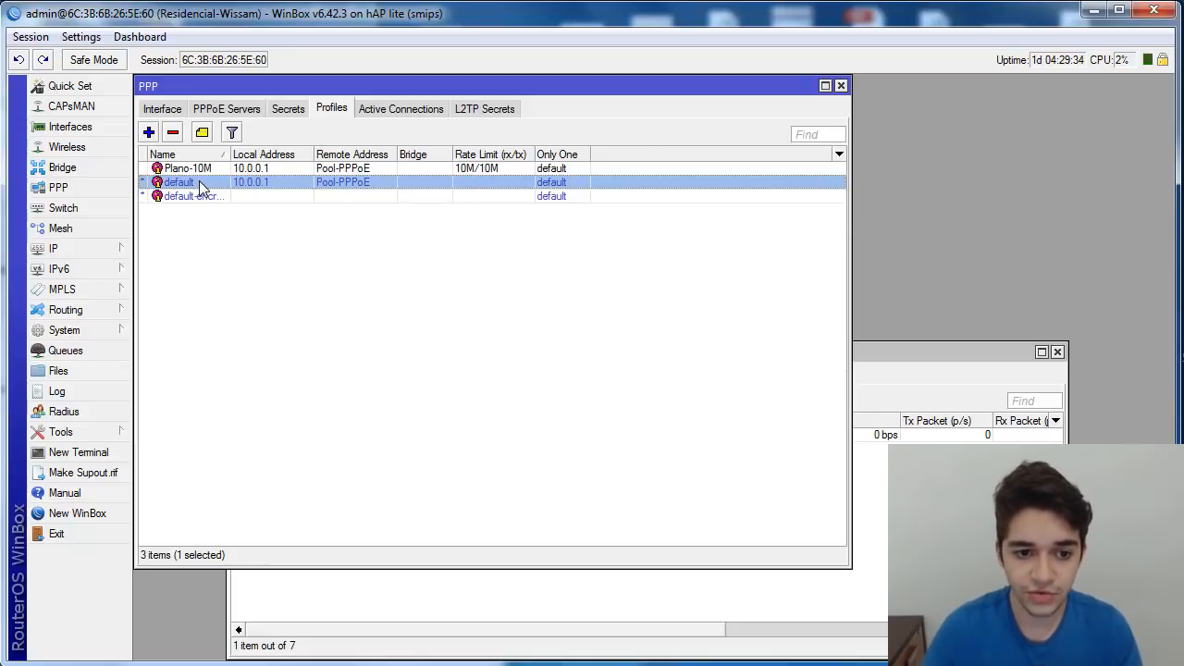
{"action": "left_click", "coordinate": [207, 170]}
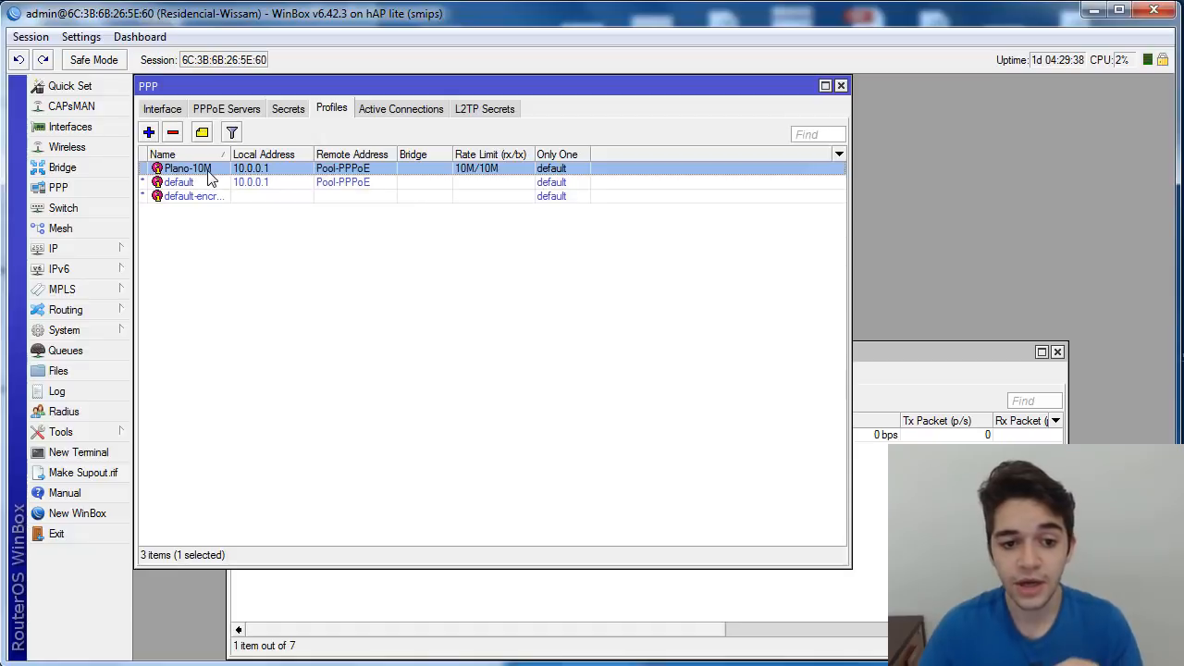
{"action": "double_click", "coordinate": [209, 175]}
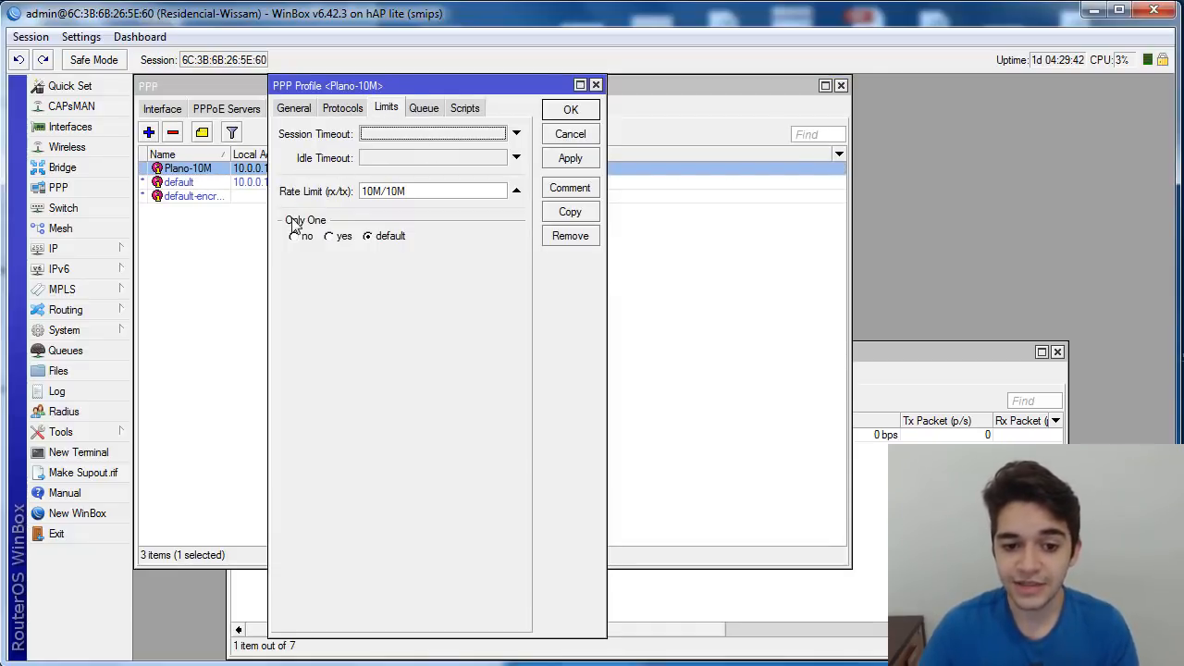
{"action": "left_click", "coordinate": [333, 238]}
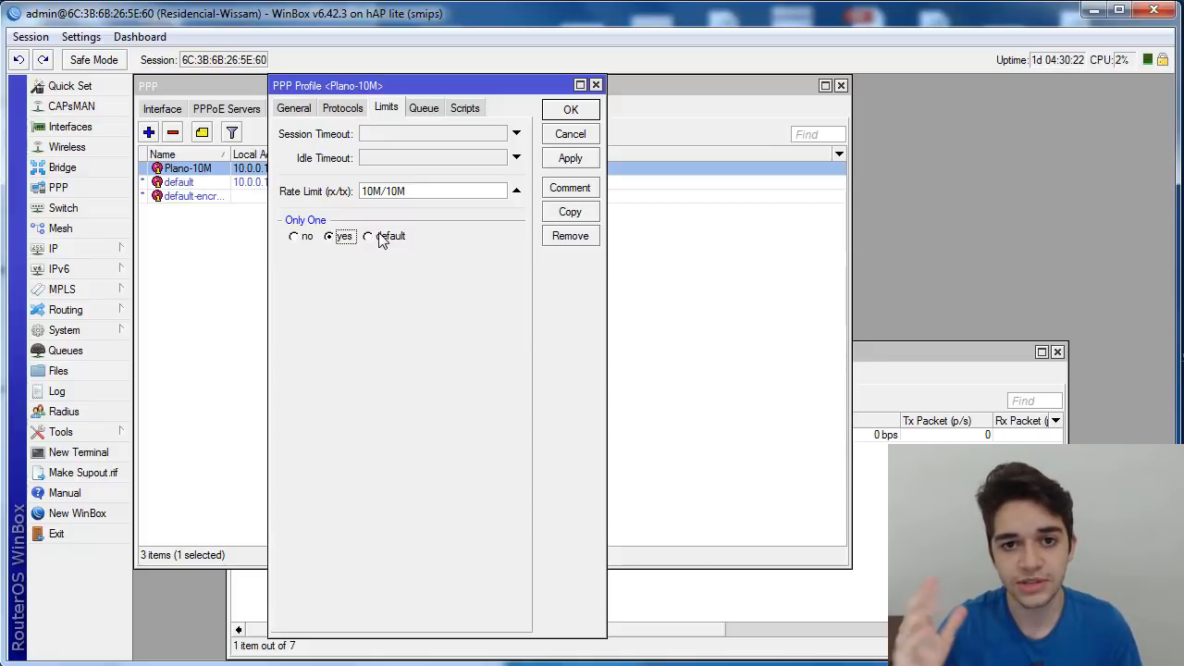
{"action": "left_click", "coordinate": [571, 110]}
Step: Set the Only One limit to yes in the default PPP profile
{"action": "double_click", "coordinate": [229, 182]}
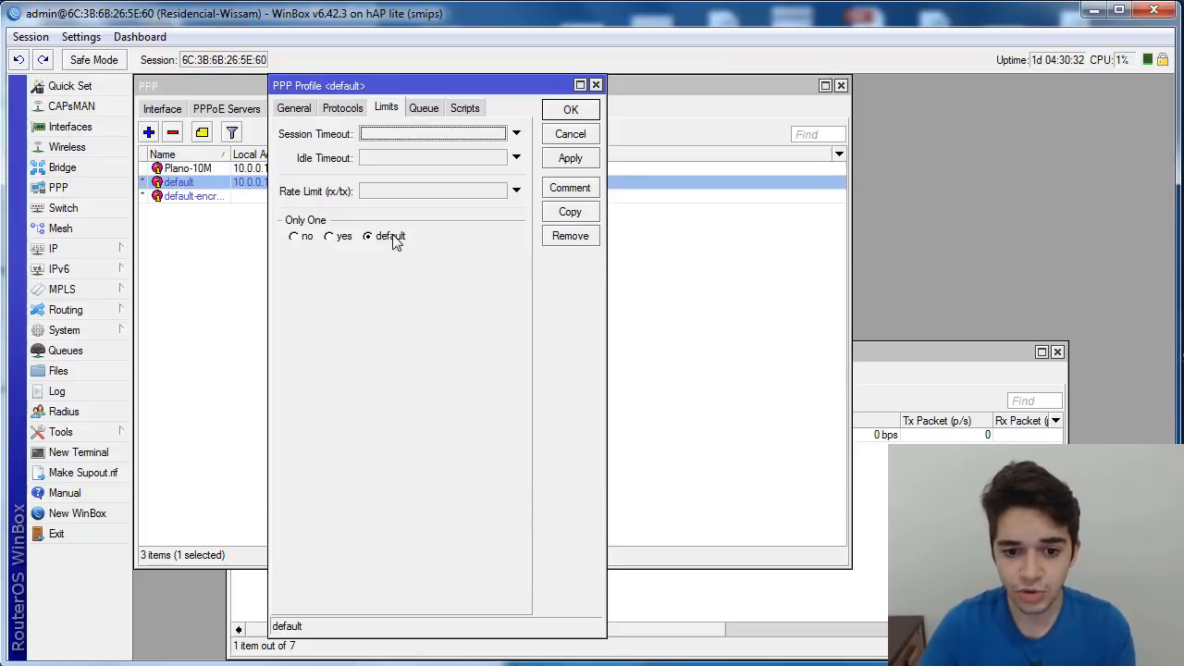
{"action": "left_click", "coordinate": [341, 237]}
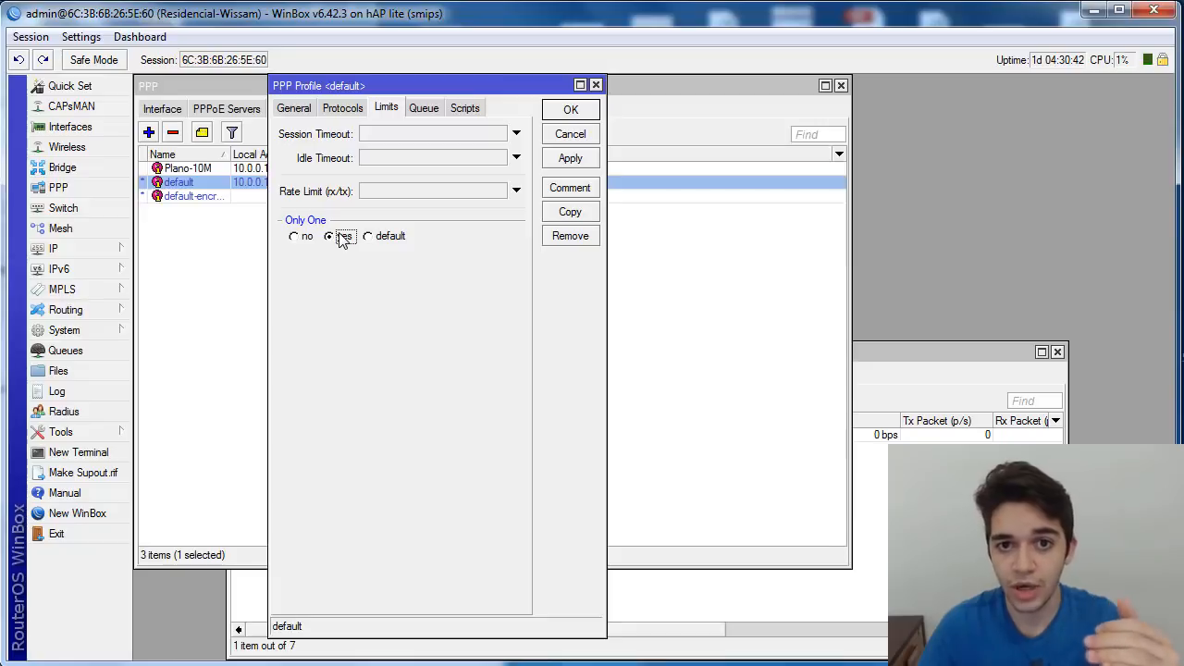
{"action": "left_click", "coordinate": [563, 113]}
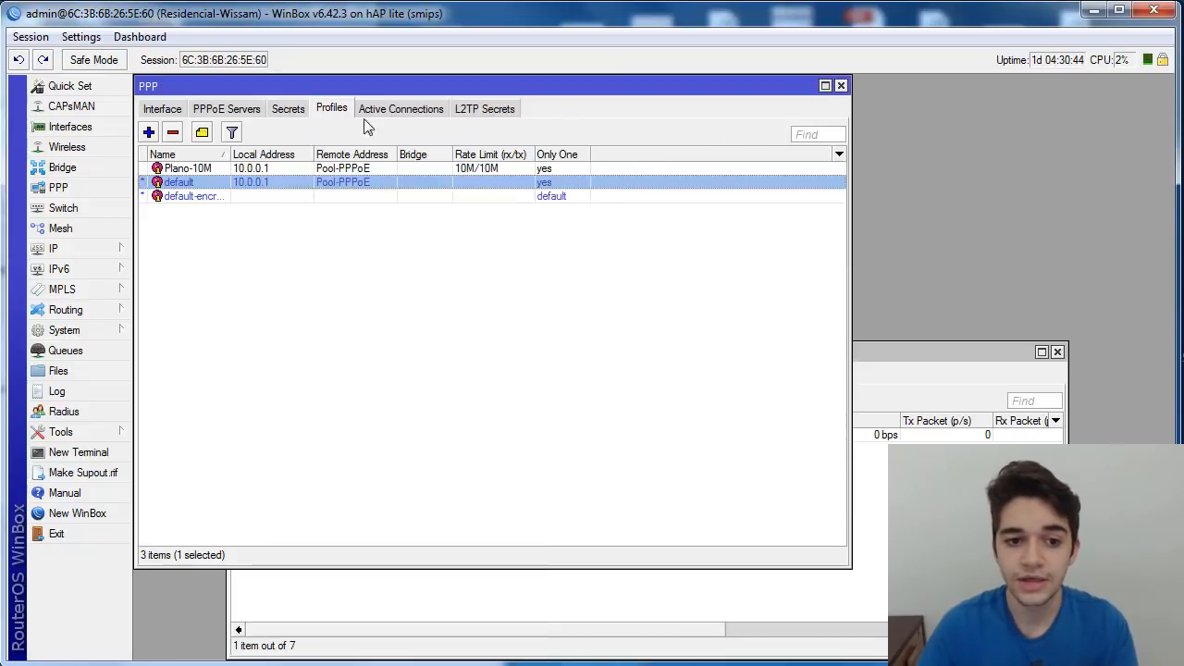
Step: Review the session and authentication settings of the Ether2 PPPoE server and the interfaces of the listed servers
{"action": "left_click", "coordinate": [250, 112]}
{"action": "double_click", "coordinate": [222, 173]}
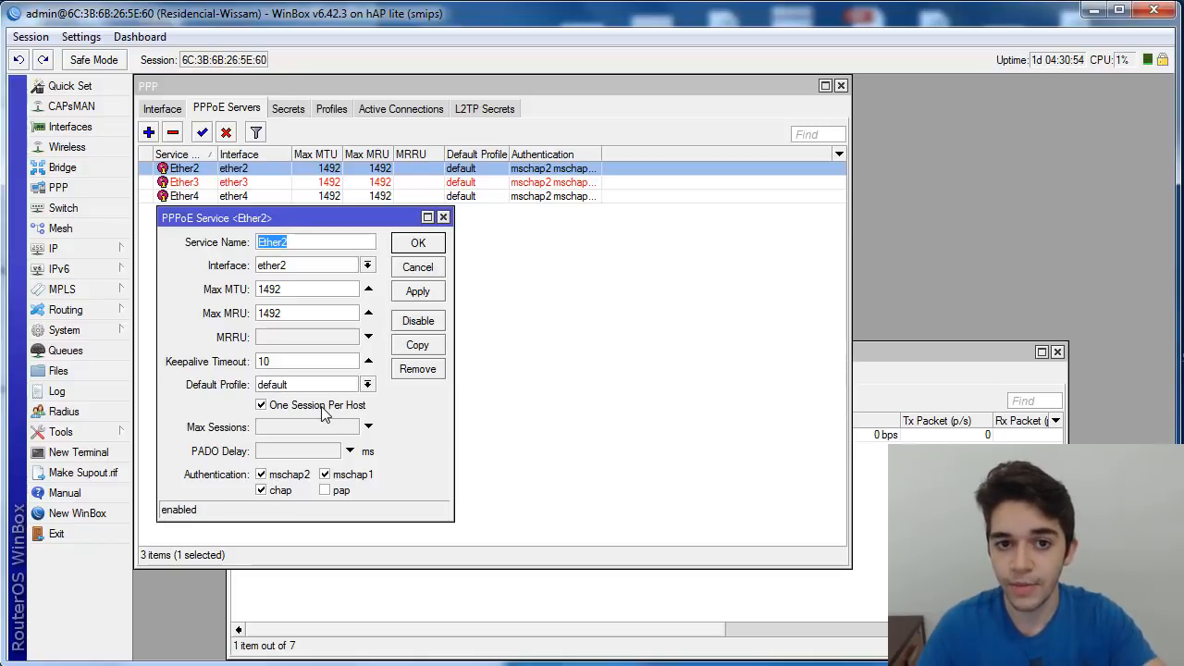
{"action": "left_click", "coordinate": [423, 246]}
{"action": "left_click", "coordinate": [383, 267]}
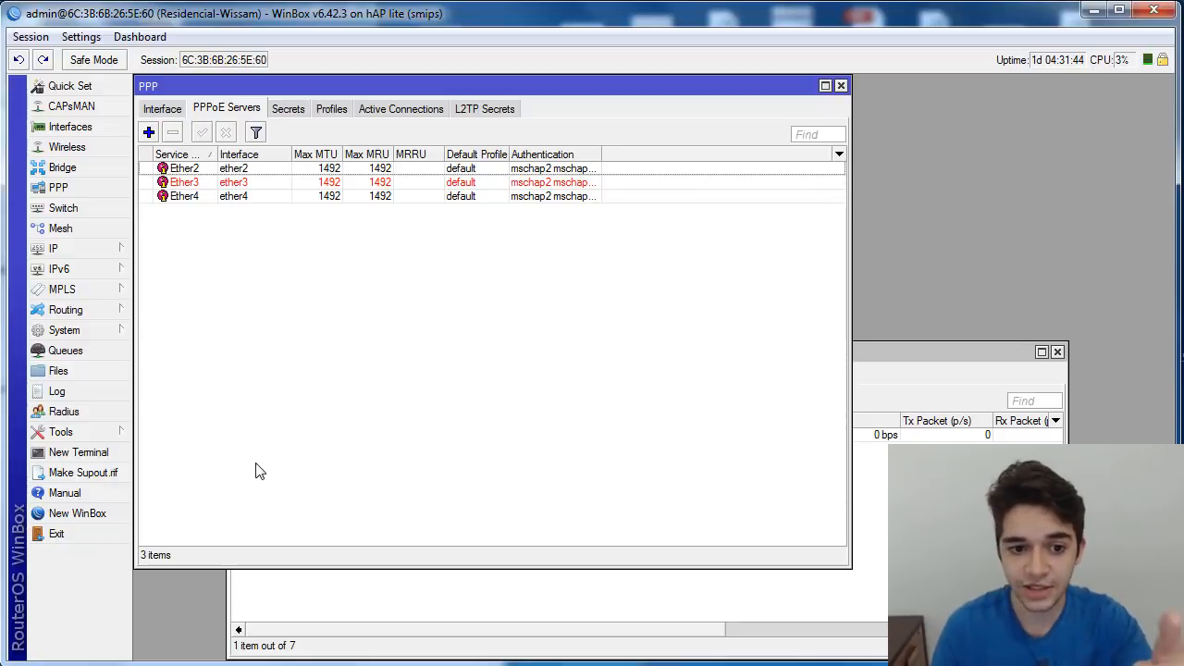
{"action": "left_click", "coordinate": [231, 168]}
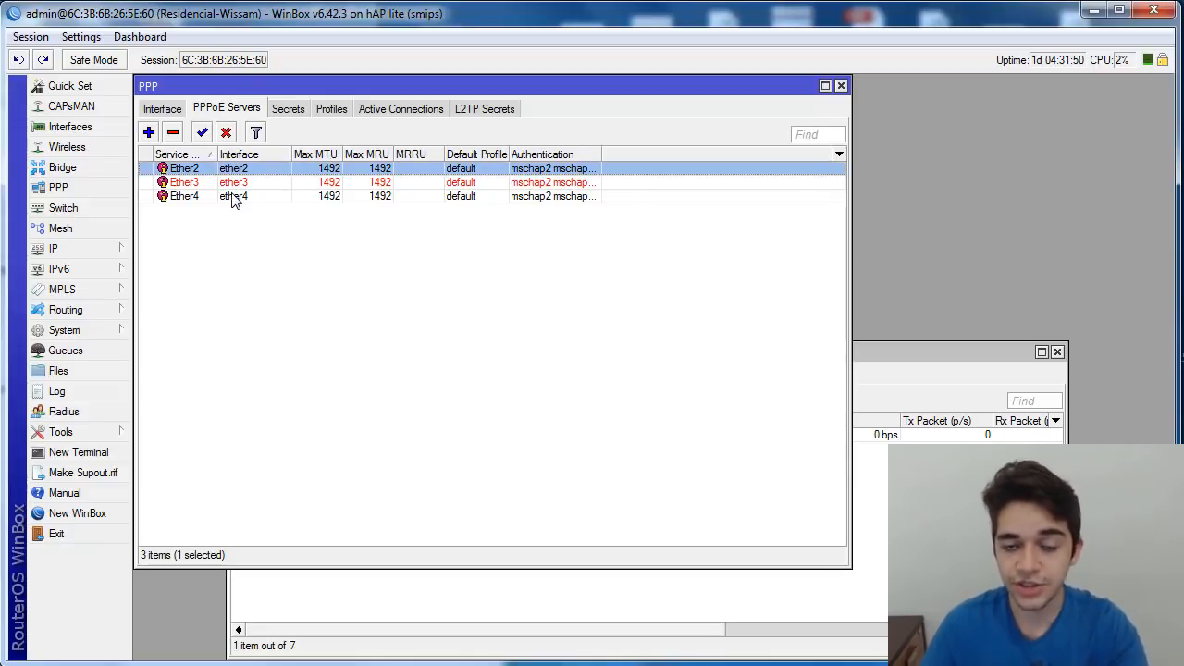
{"action": "left_click", "coordinate": [235, 231]}
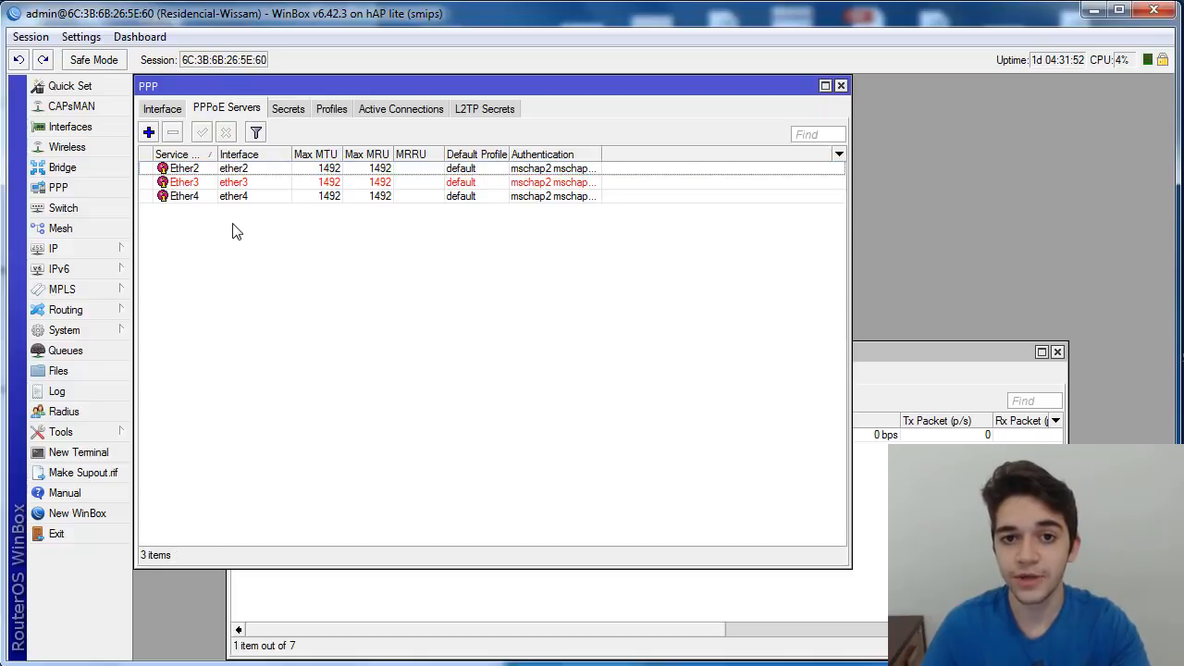